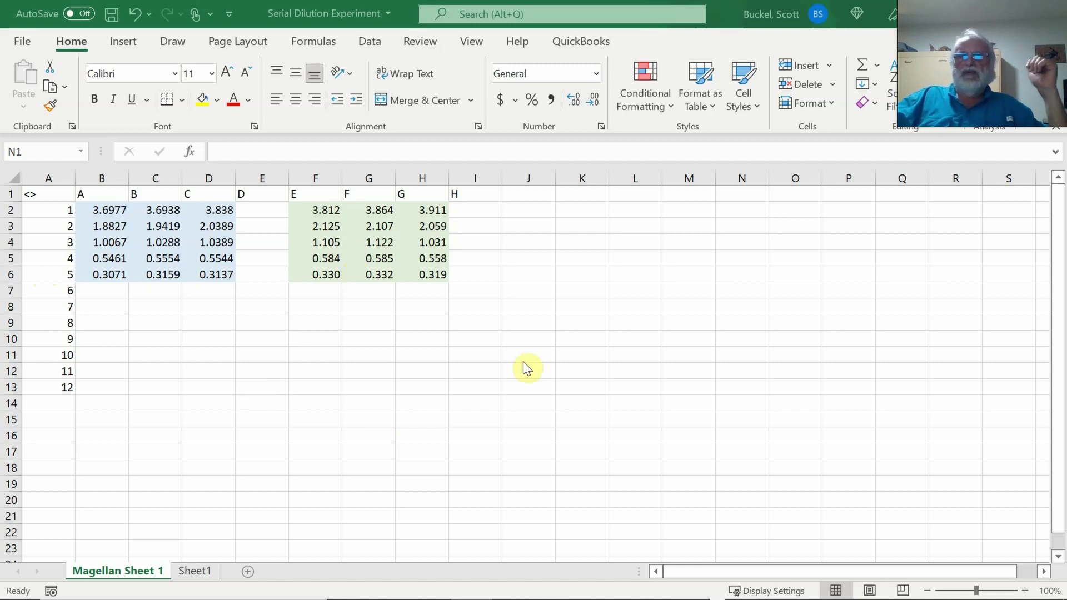
Step: Enter 1 in J2 as the starting concentration
click(533, 207)
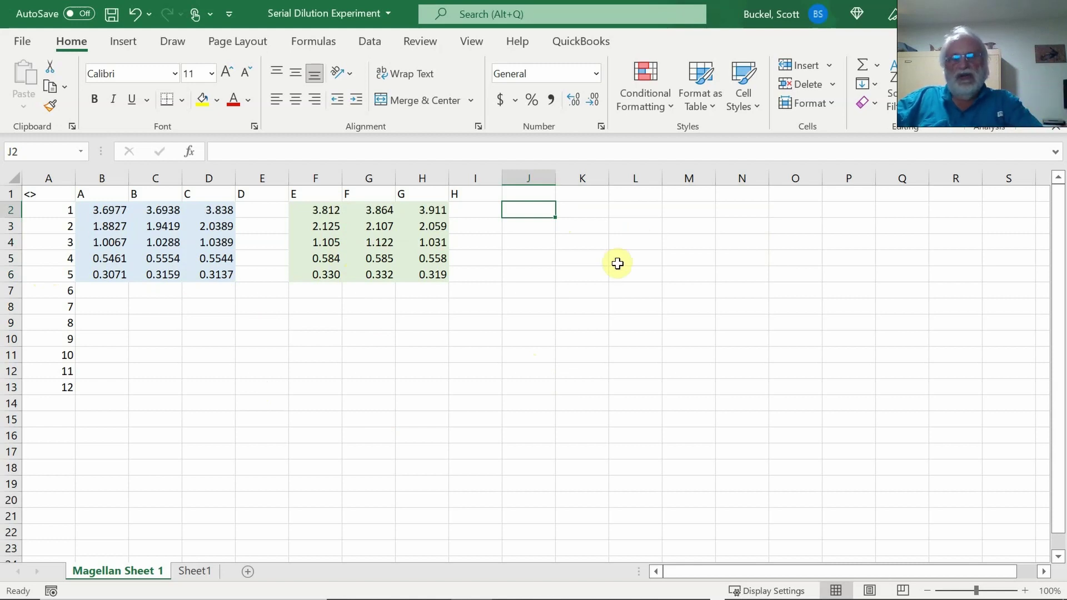
text(1)
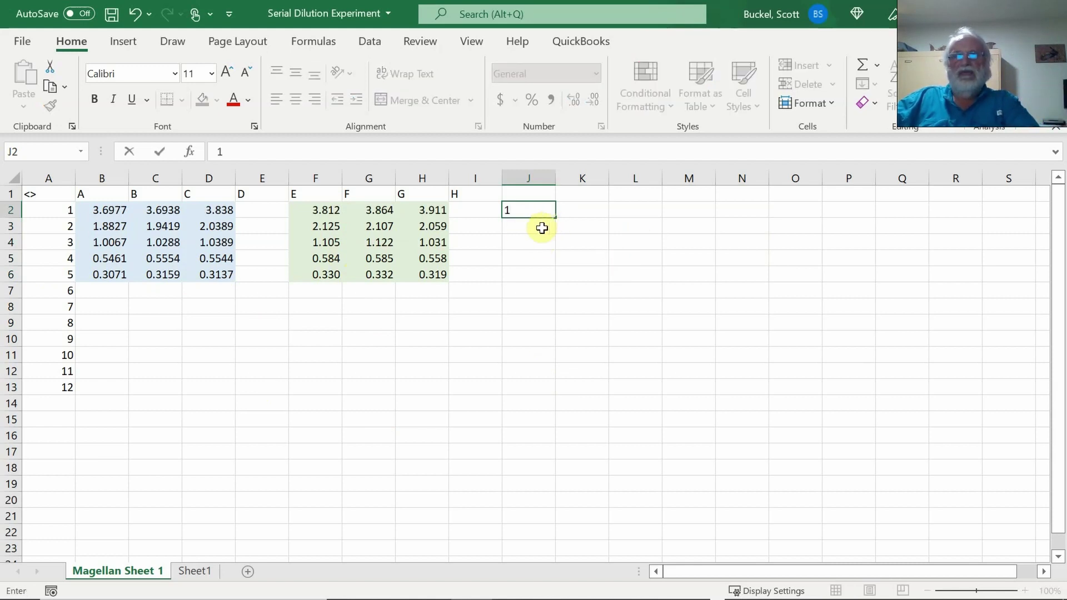
key(Return)
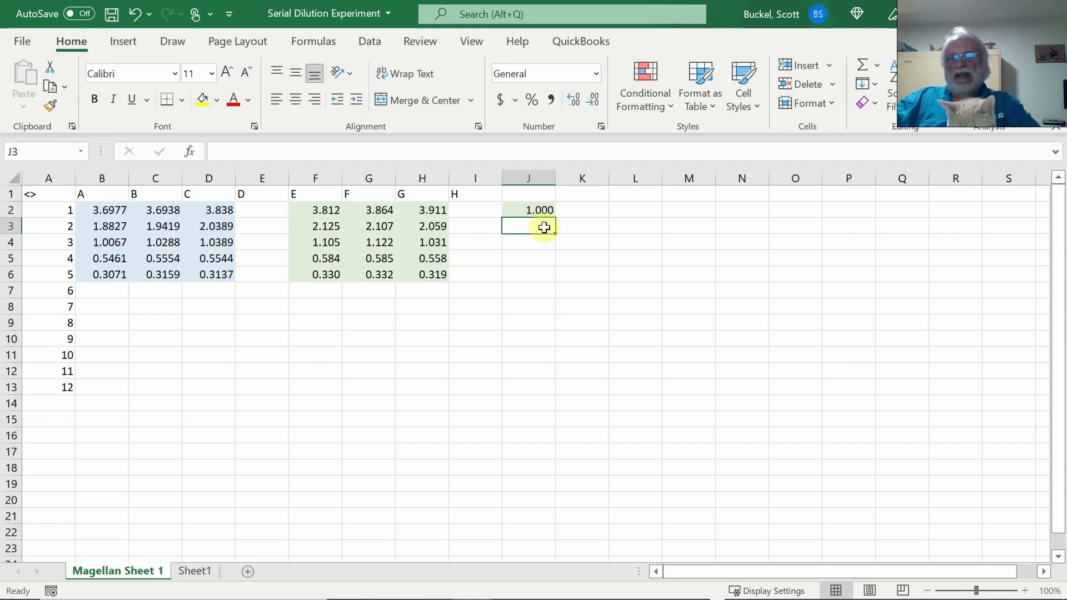
Step: Put =J2/2 in J3 and fill it down to J6, giving 0.5, 0.25, 0.125, 0.0625
text(=)
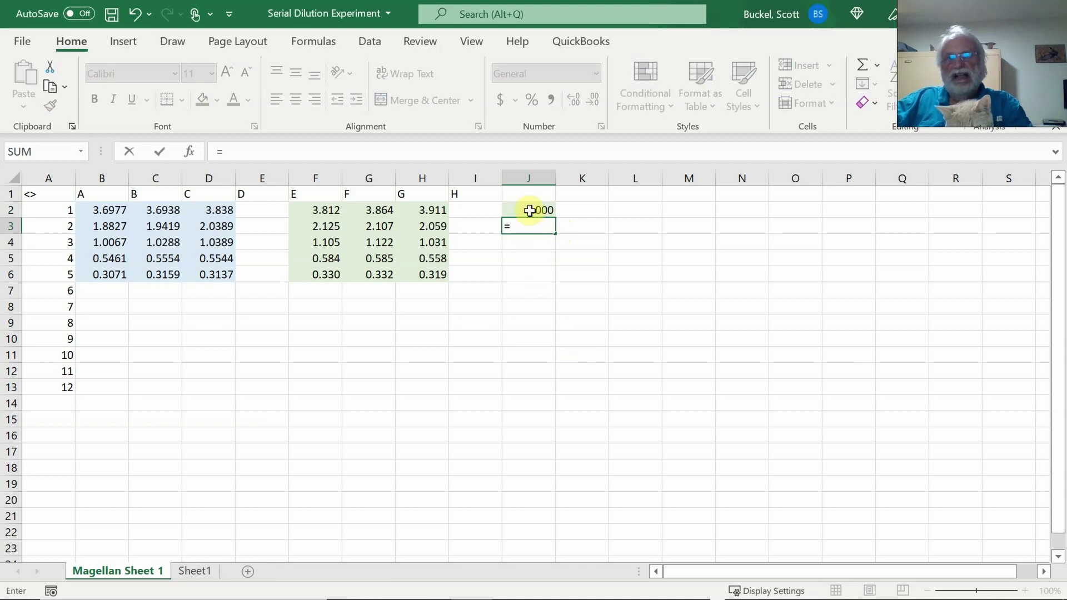
click(530, 210)
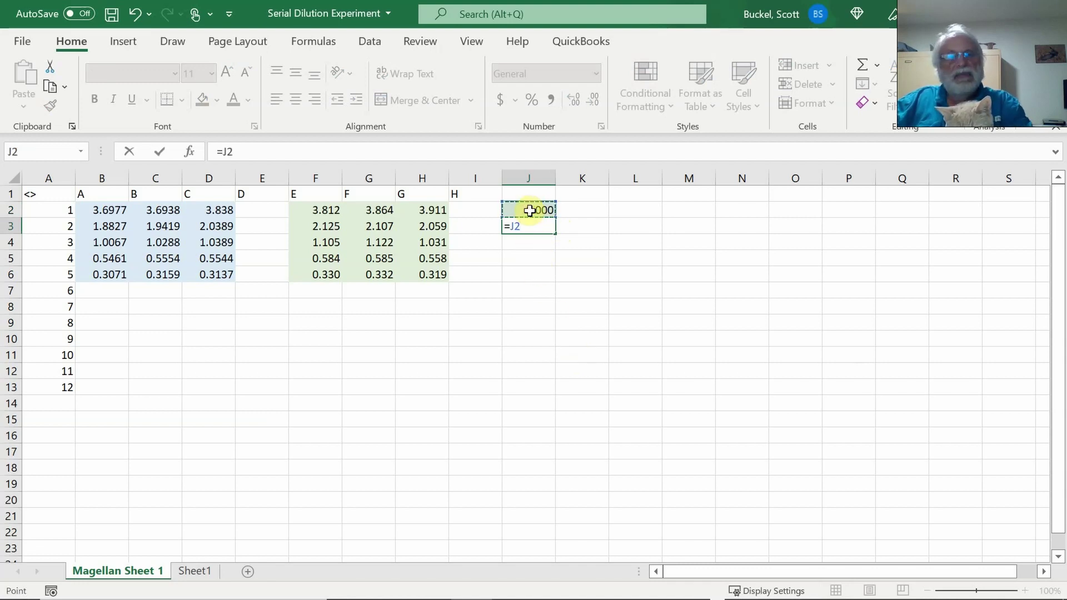
text(2)
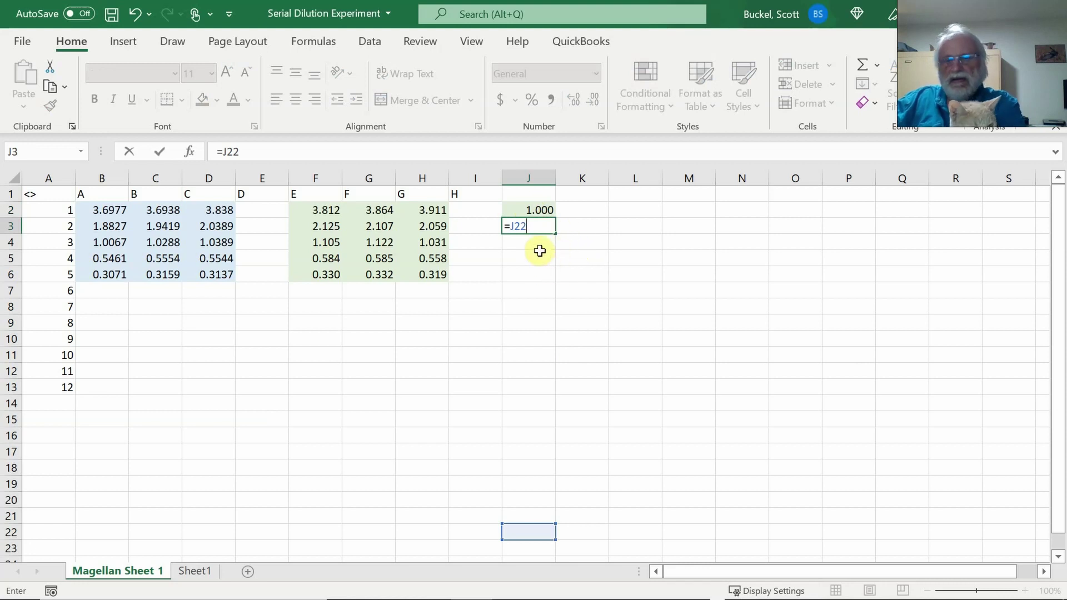
key(BackSpace)
key(BackSpace)
key(BackSpace)
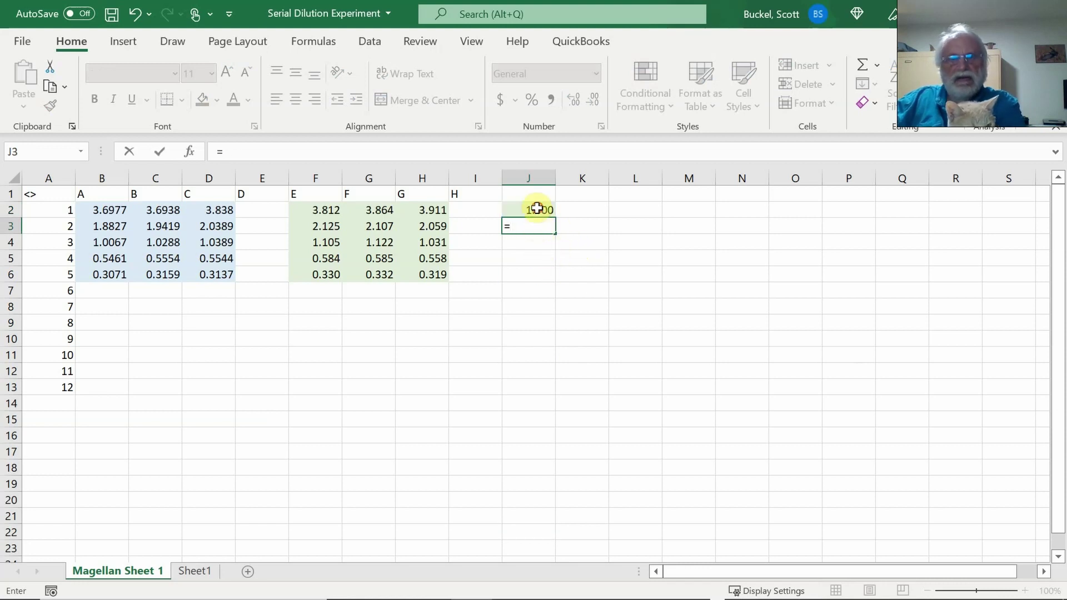
click(538, 209)
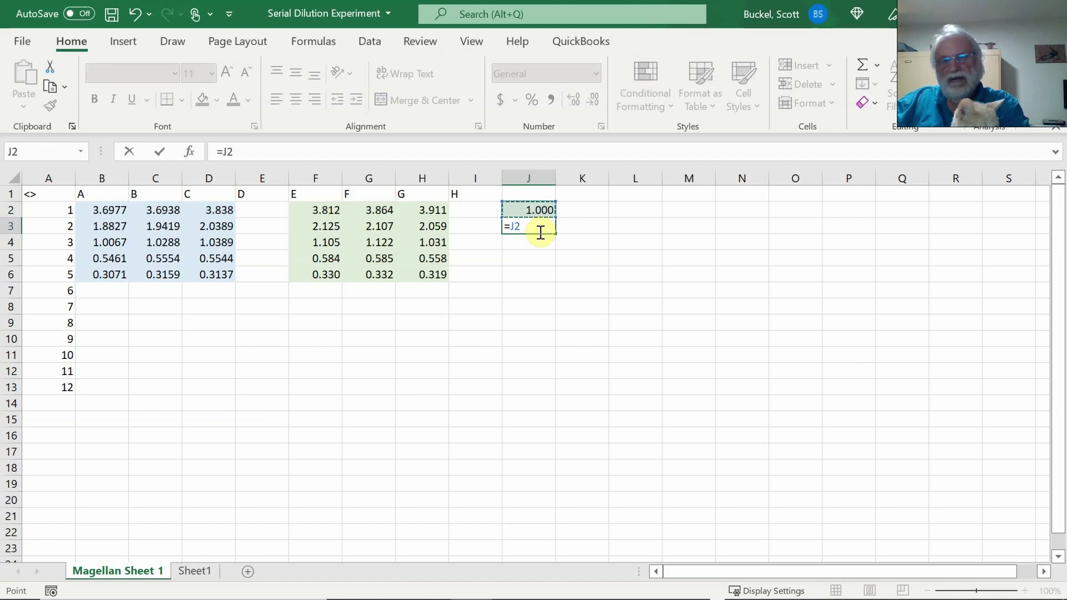
text(/2)
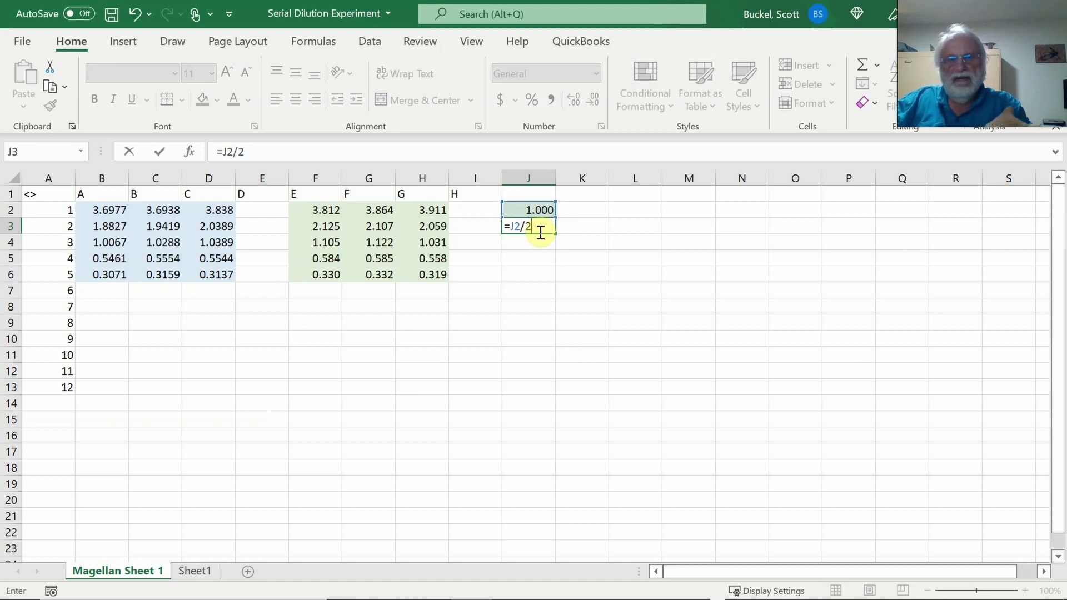
key(Return)
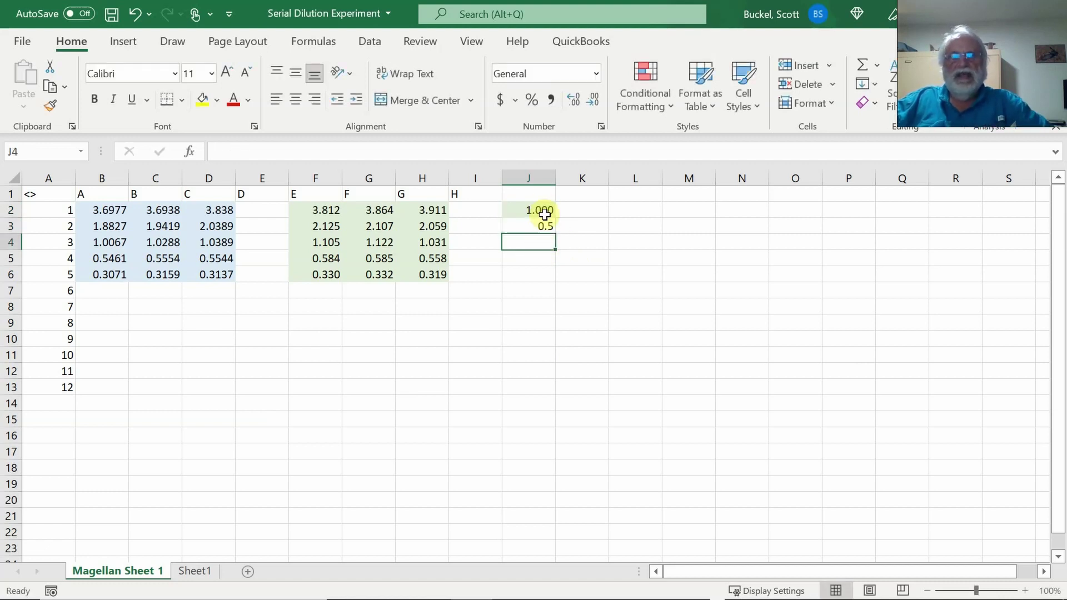
click(543, 227)
drag(554, 233, 559, 284)
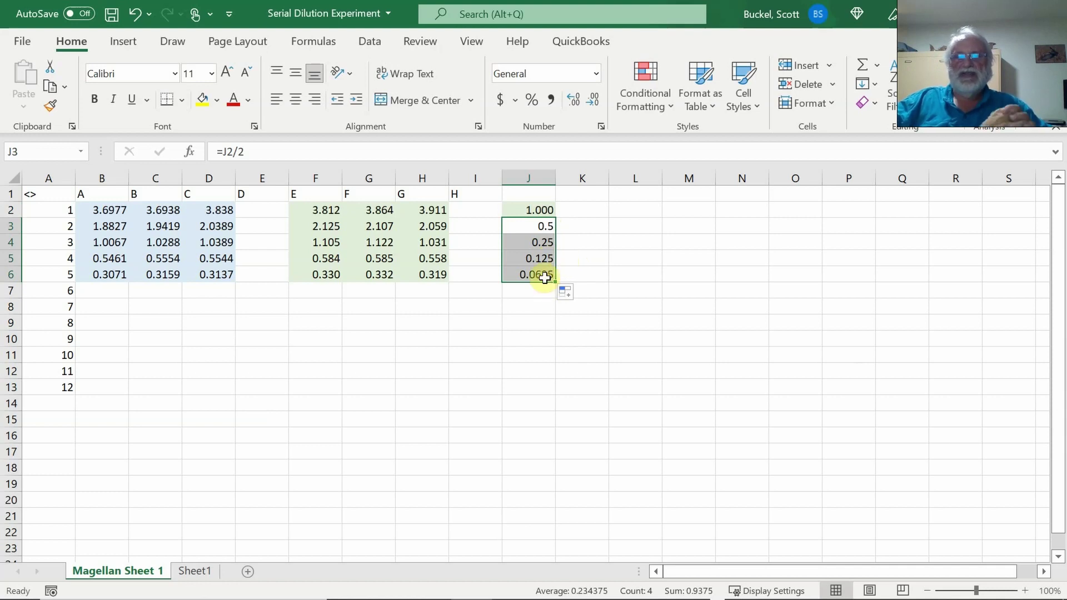
Step: Enter =AVERAGE(B2:D2) in K2 and fill it down to K6
click(582, 212)
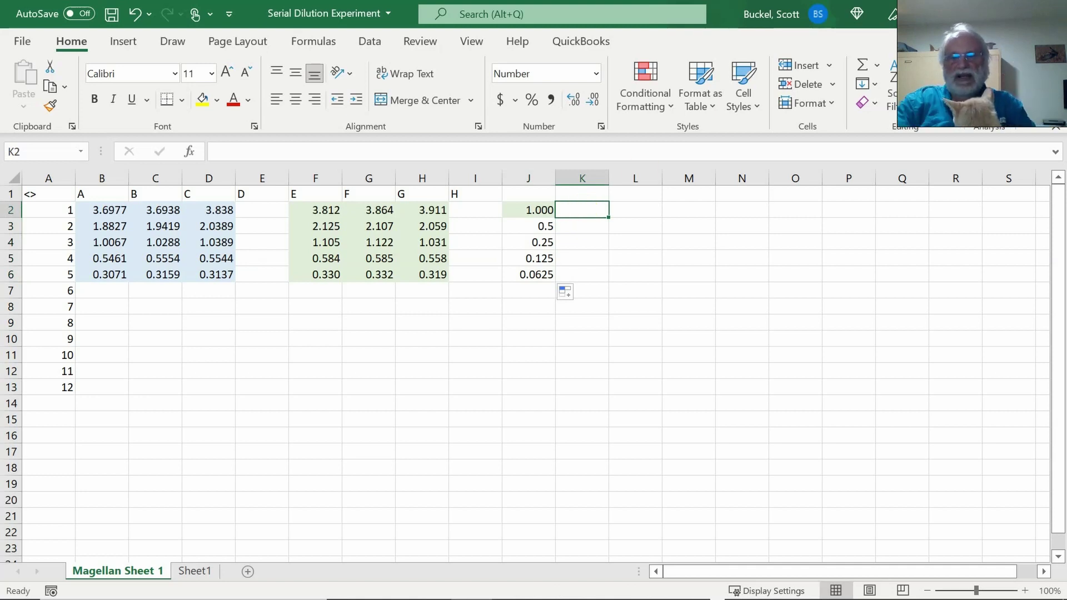
text(=av)
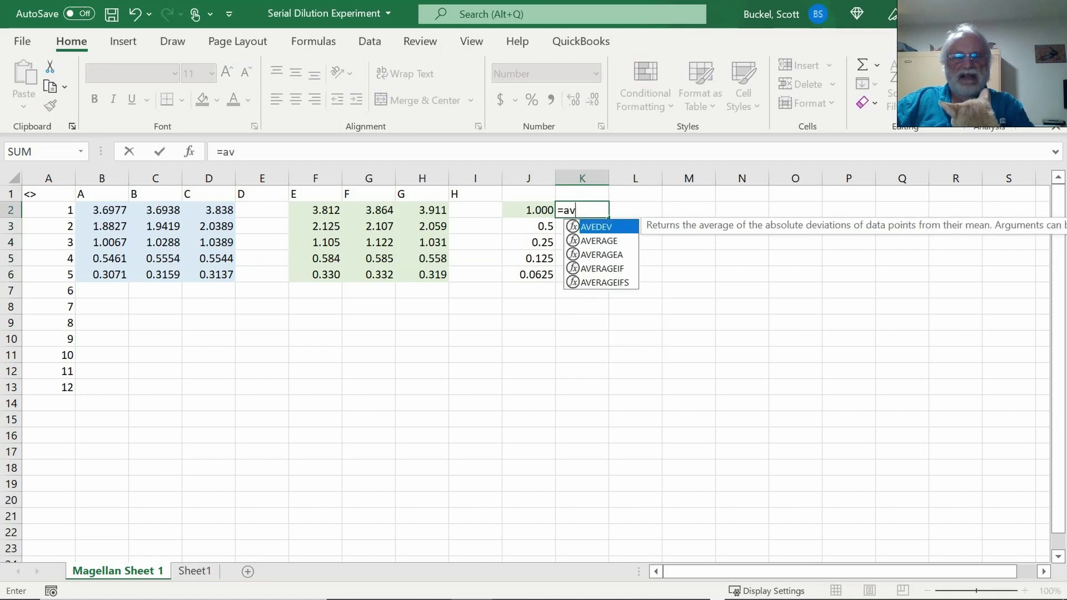
text(er)
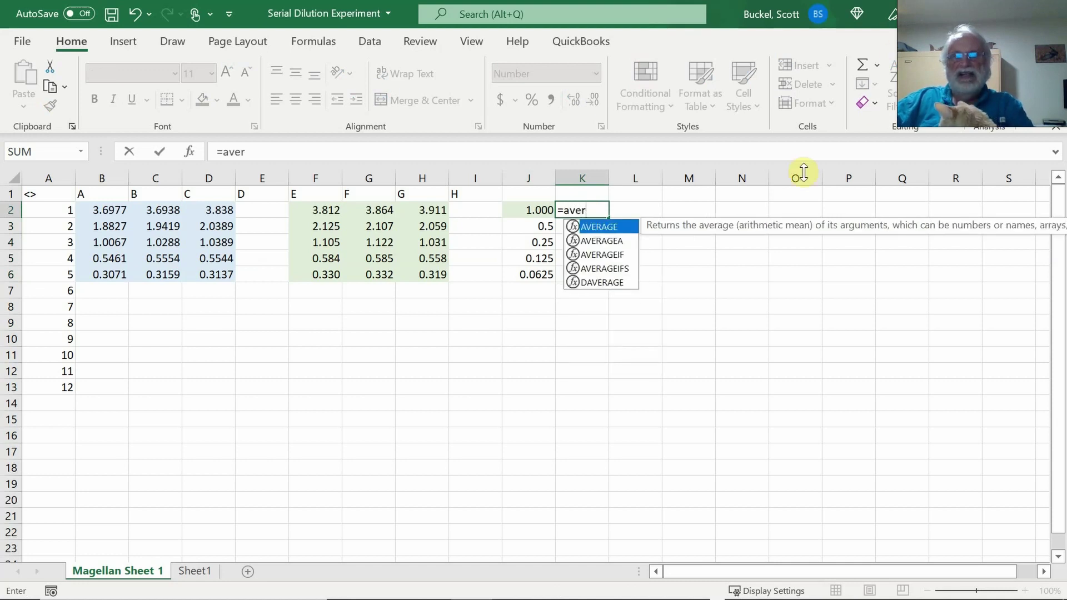
double_click(592, 225)
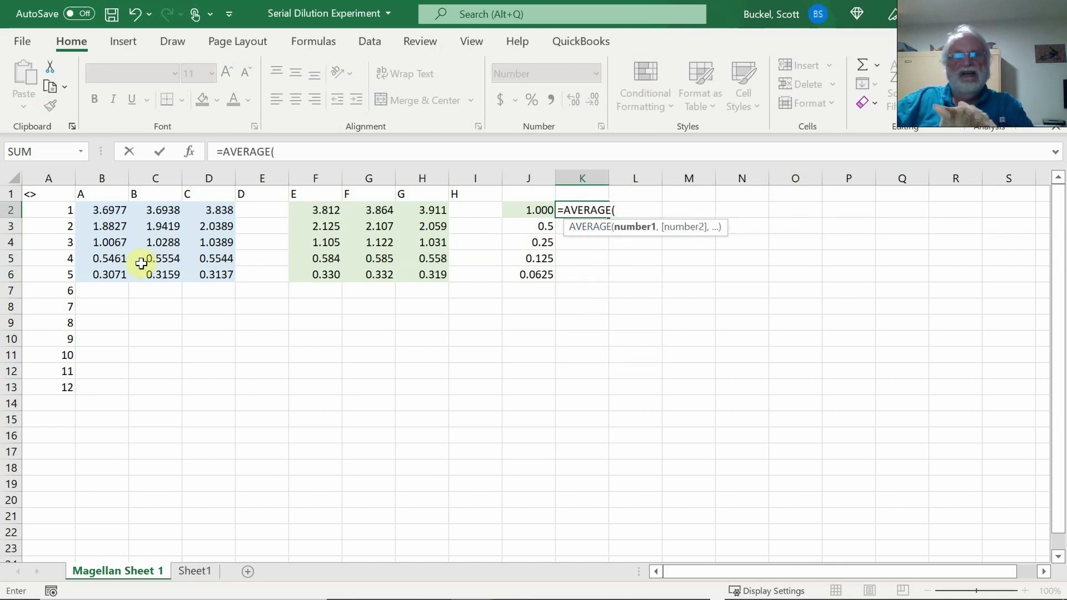
drag(103, 210, 206, 211)
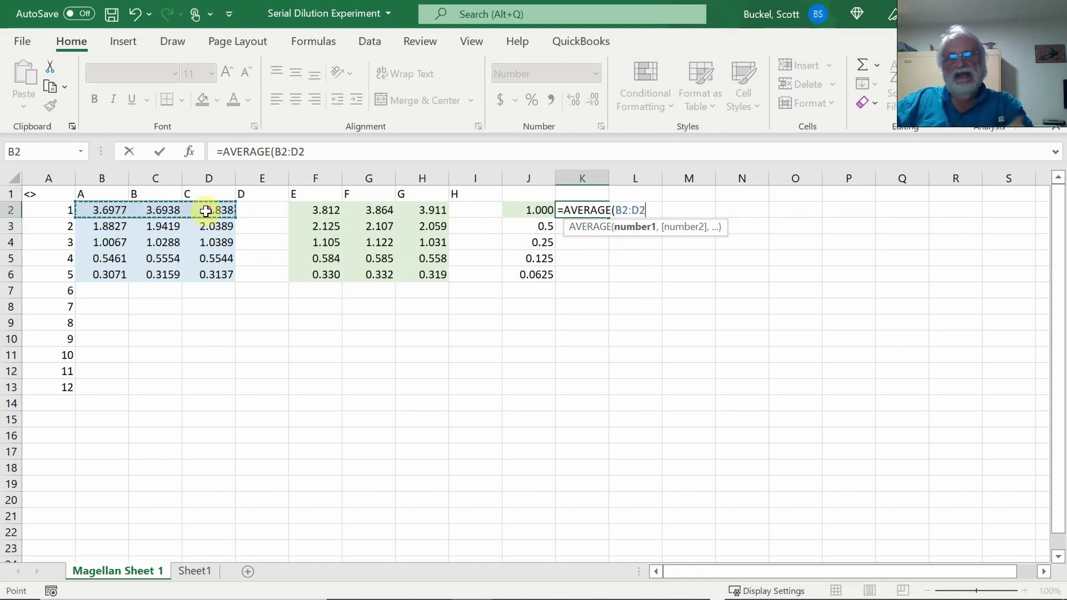
key(Return)
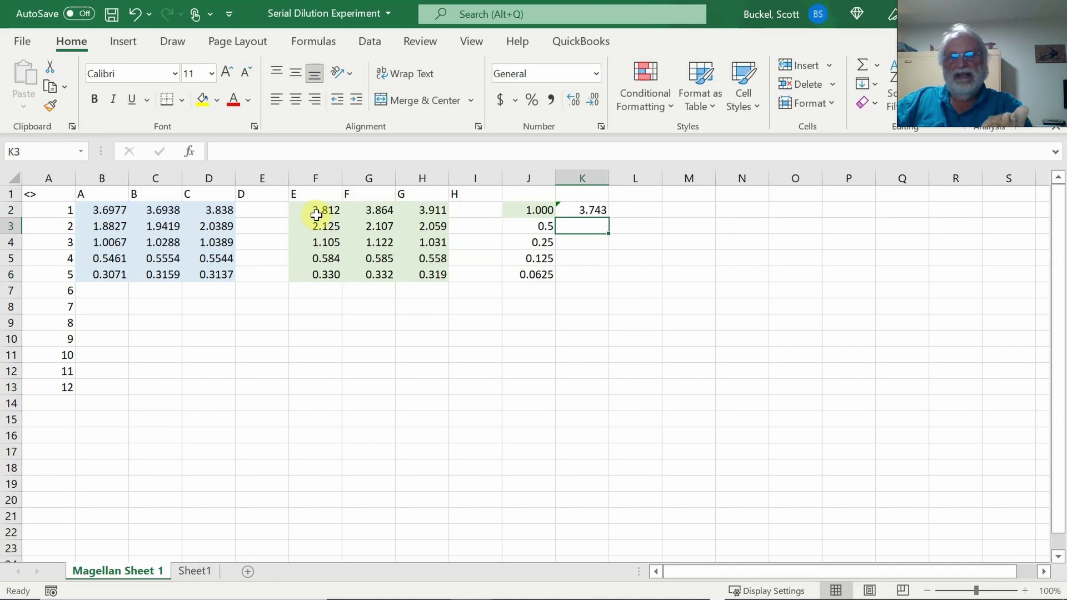
click(596, 210)
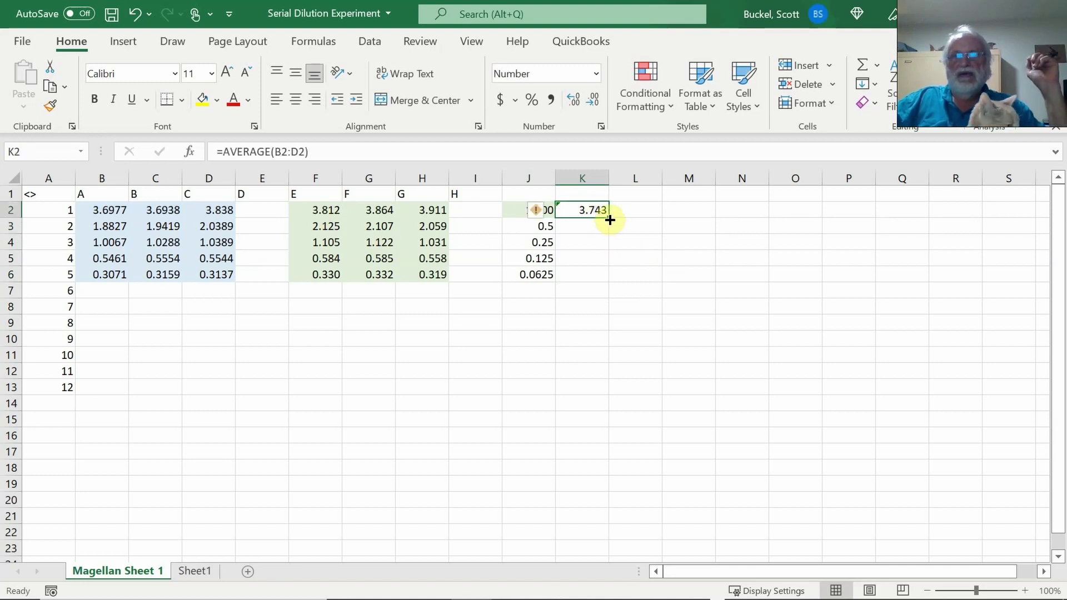
drag(610, 228, 604, 283)
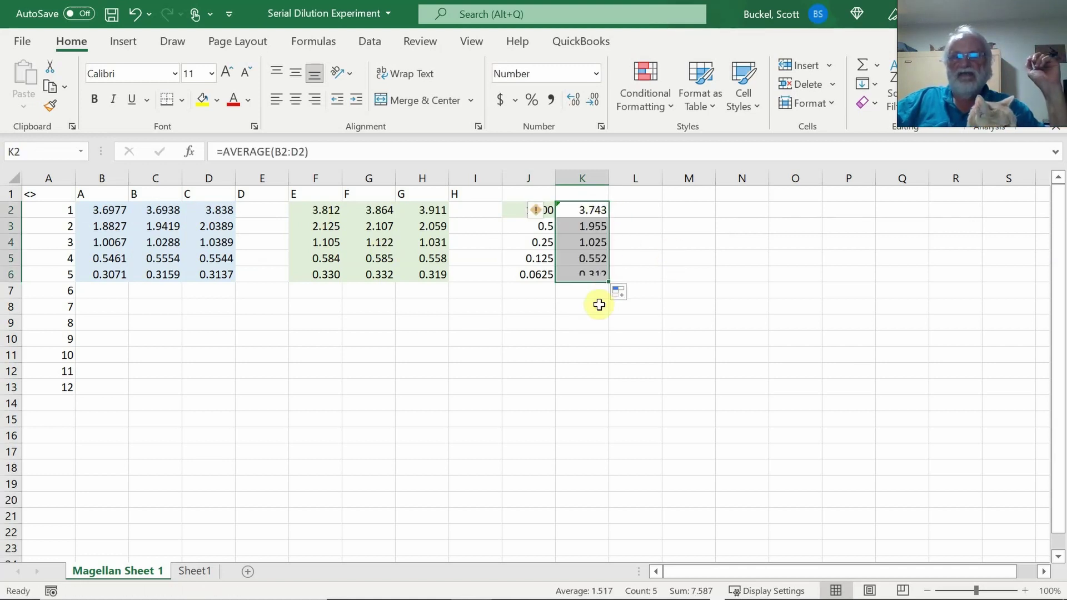
Step: Head column K 'on plate' and column L 'in tubes'
click(577, 191)
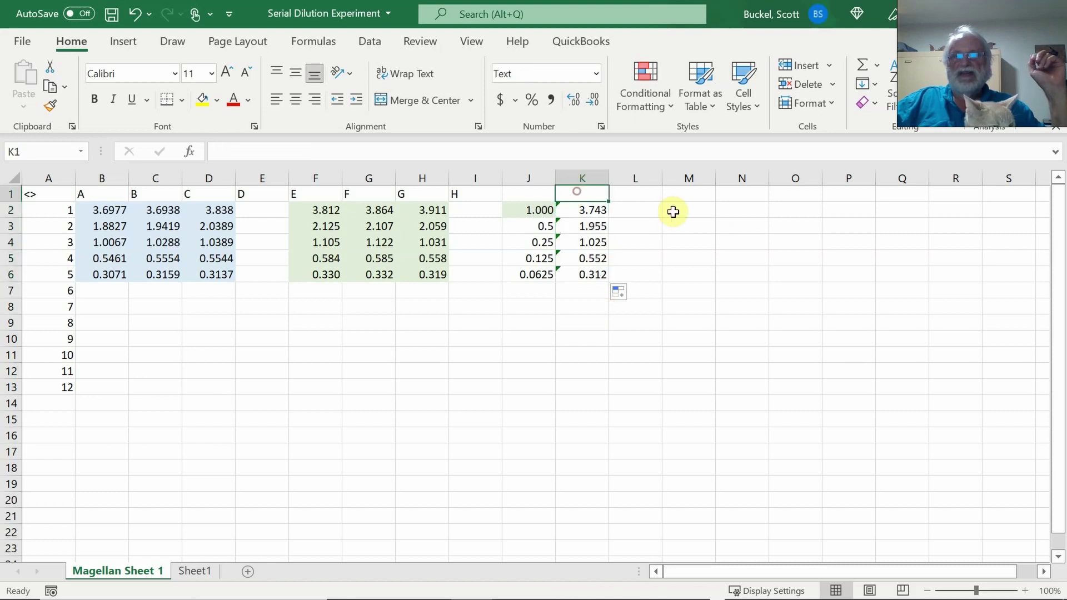
text(on plate)
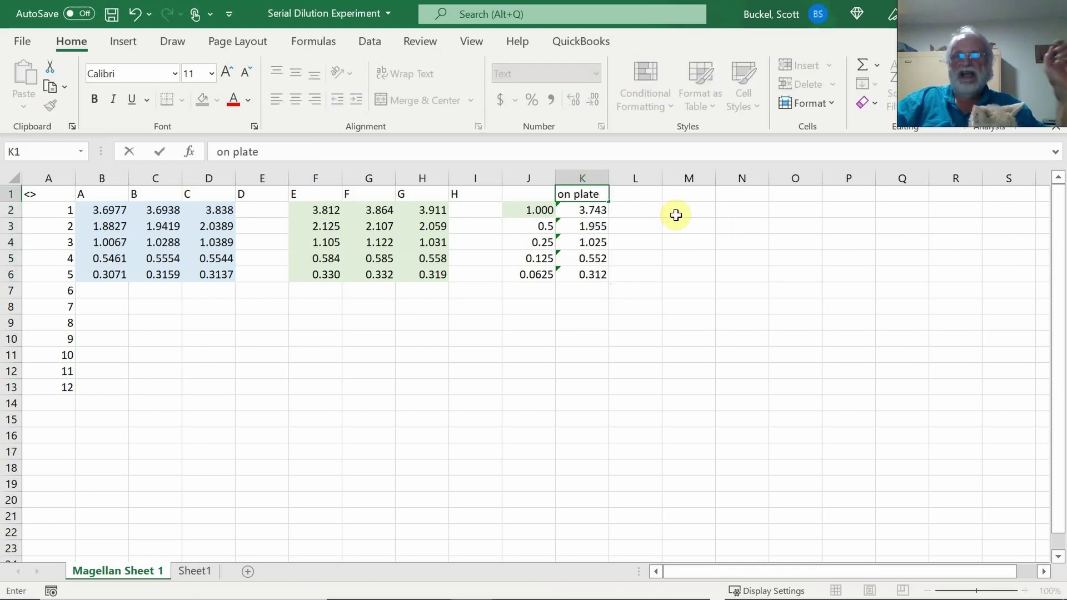
key(Tab)
click(639, 189)
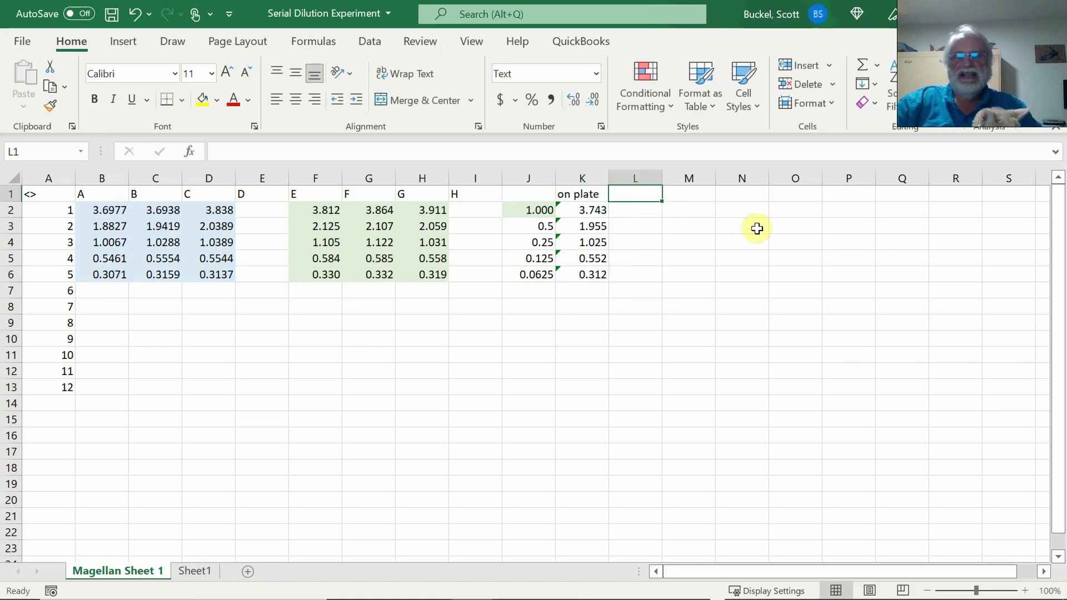
text(in tubes)
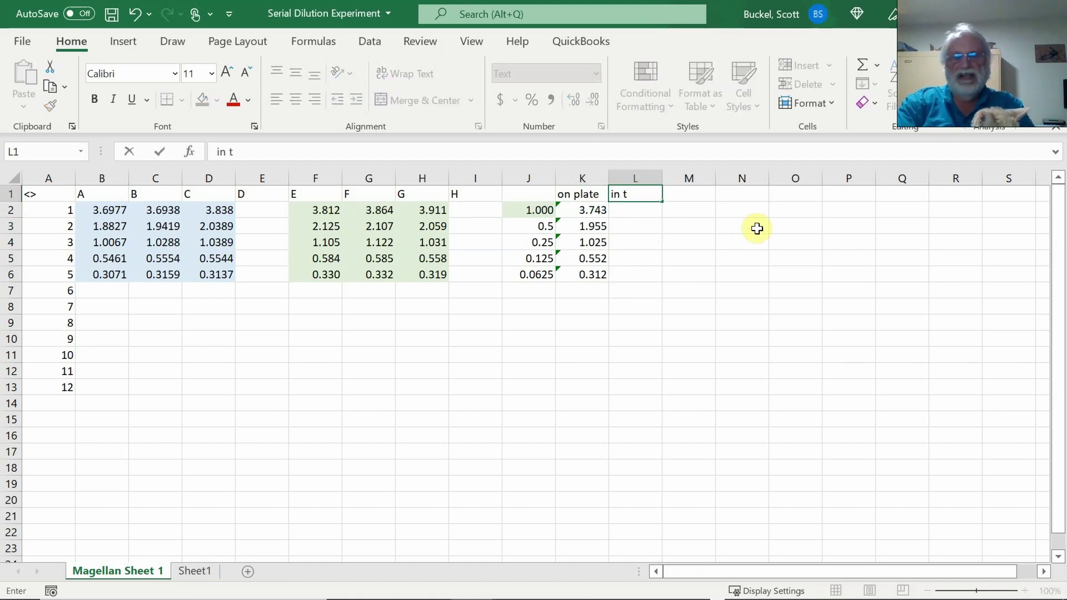
click(707, 224)
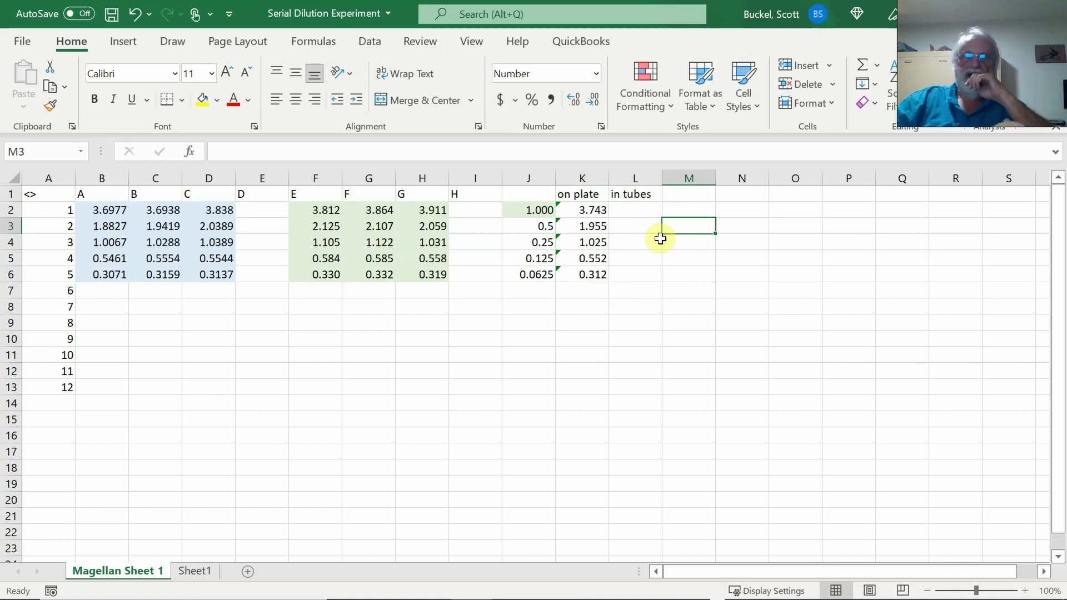
Step: Enter =AVERAGE(F2:H2) in L2 and fill it down to L6 (3.862 to 0.327)
click(629, 212)
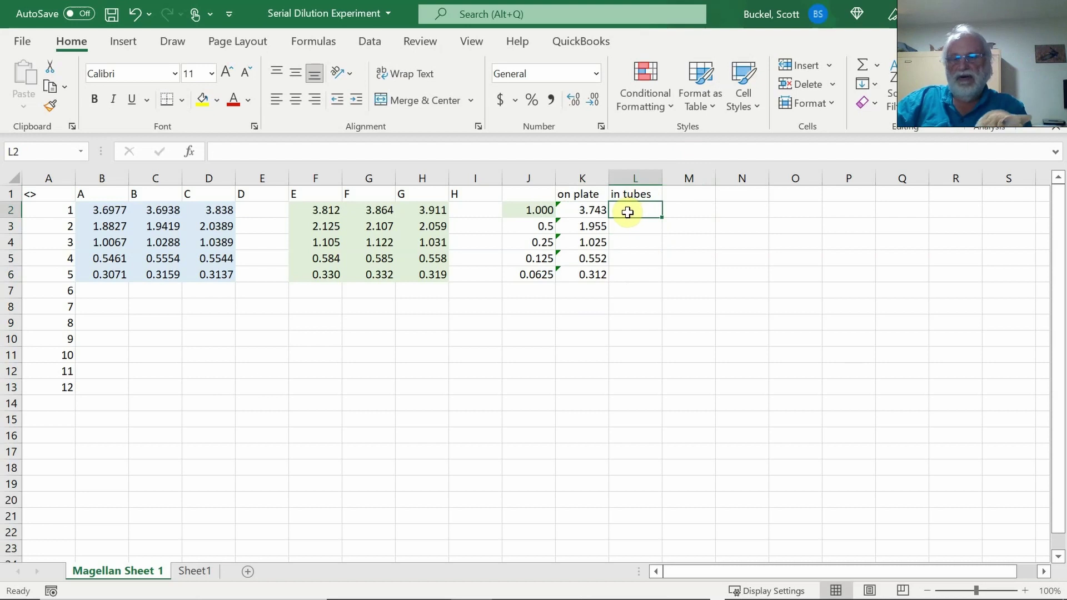
text(=)
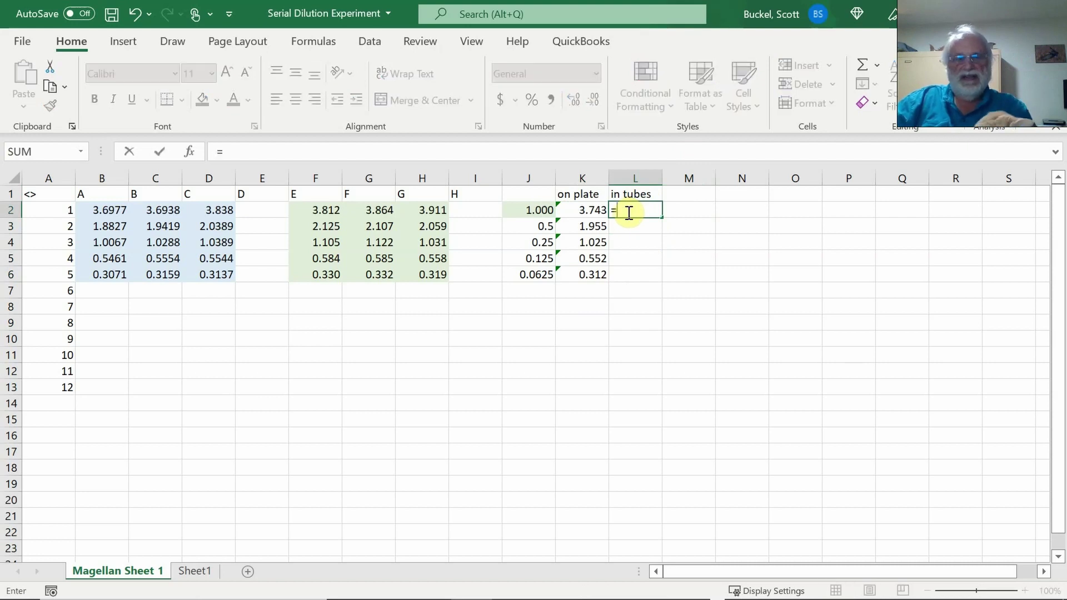
text(ave)
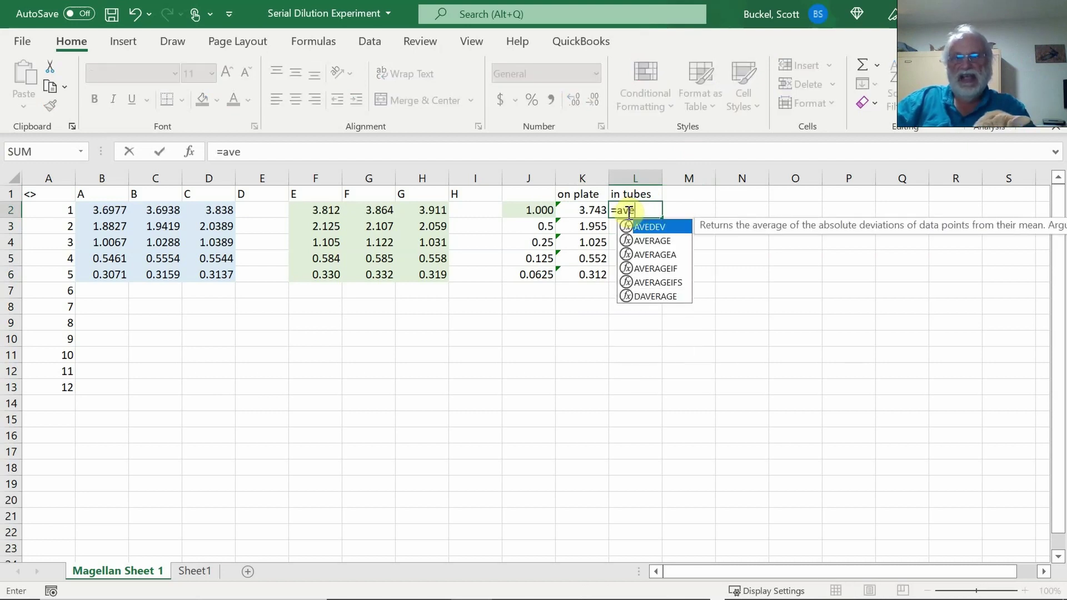
double_click(656, 245)
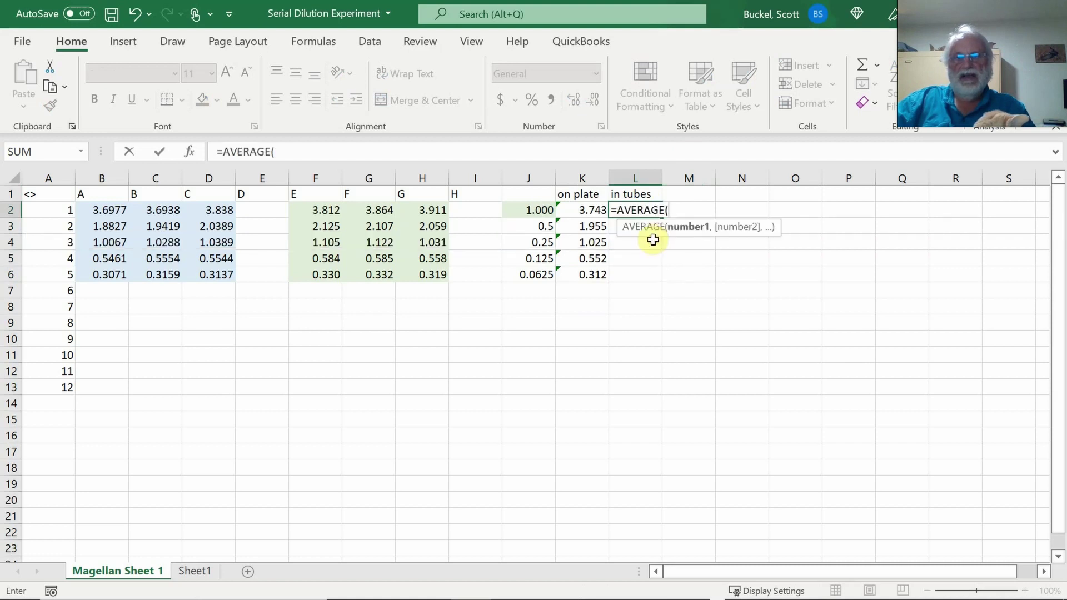
drag(312, 215, 413, 215)
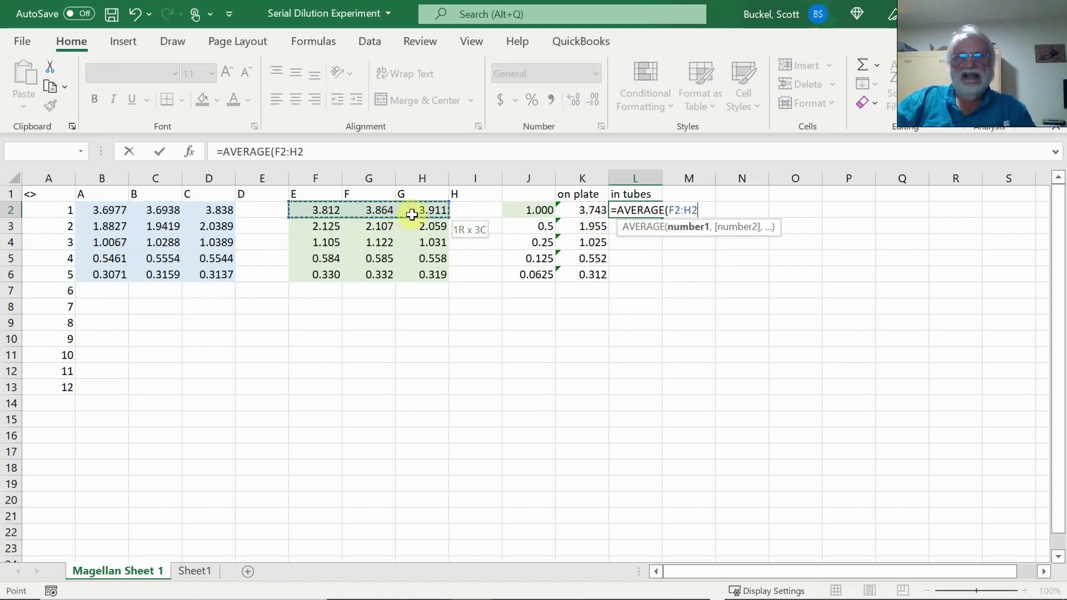
key(Return)
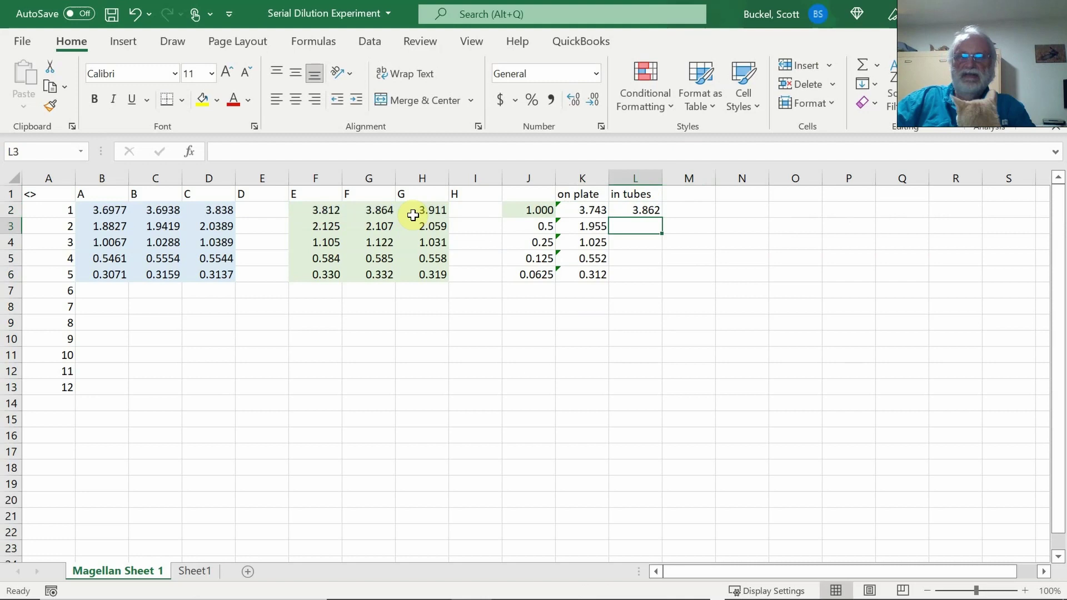
click(657, 211)
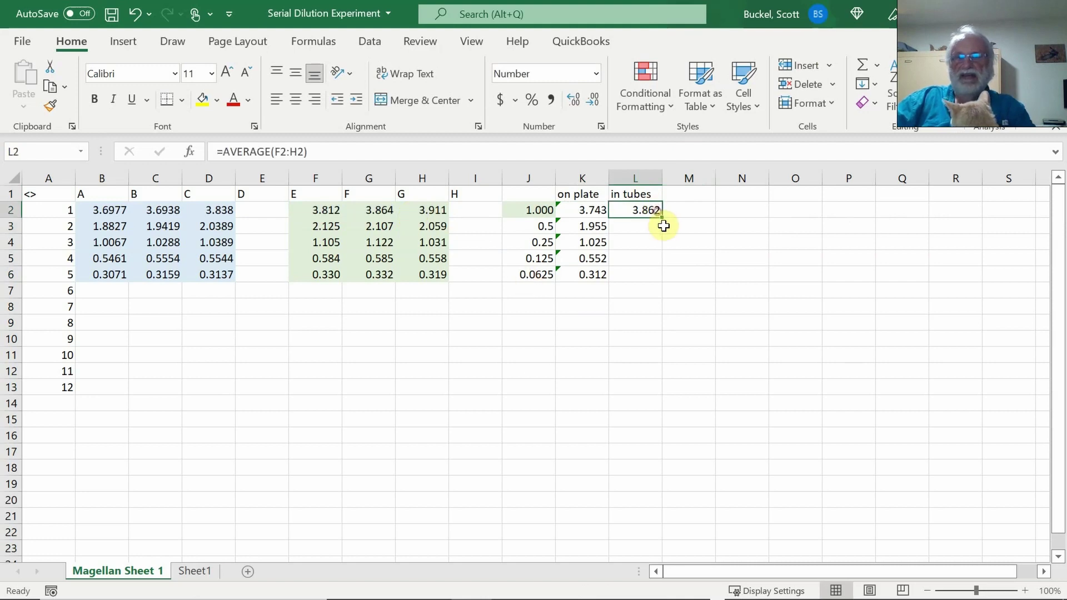
drag(662, 218, 666, 289)
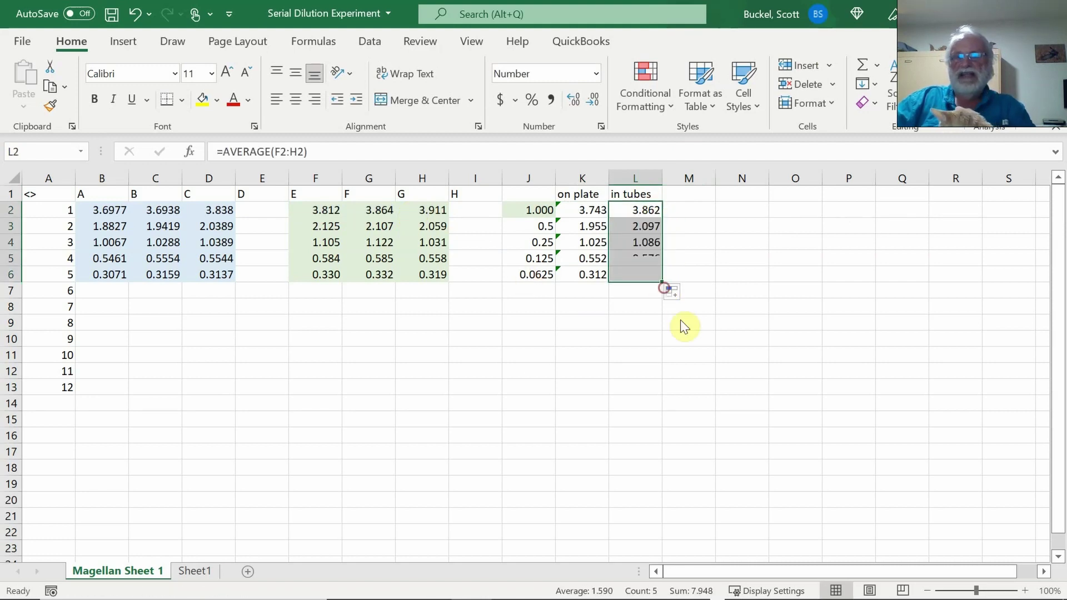
click(723, 290)
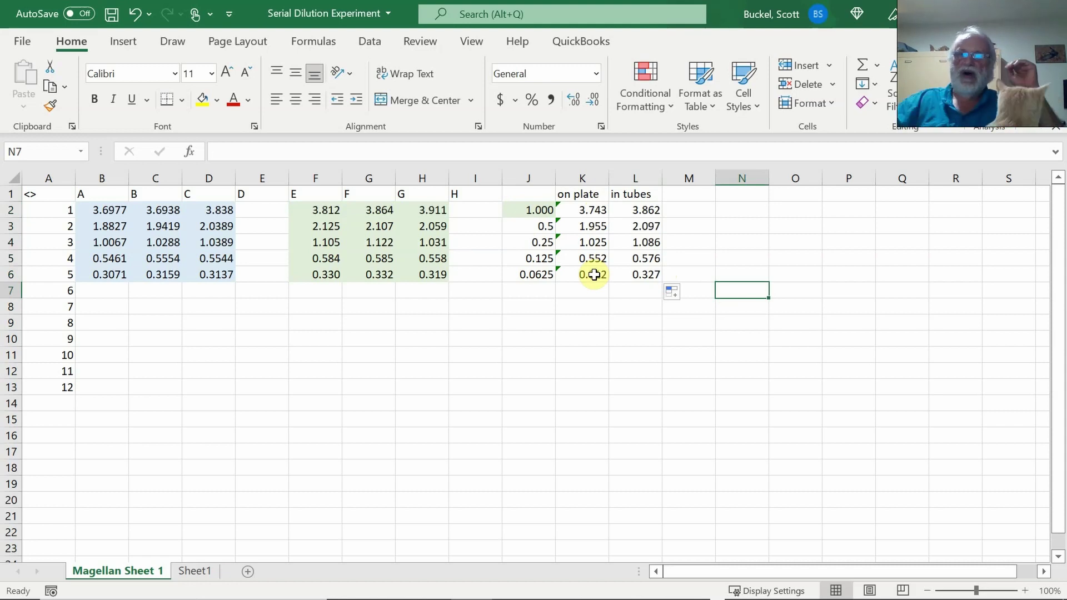
Step: Select J2:K6 and bring up the Scatter chart types from Insert
drag(520, 208, 574, 272)
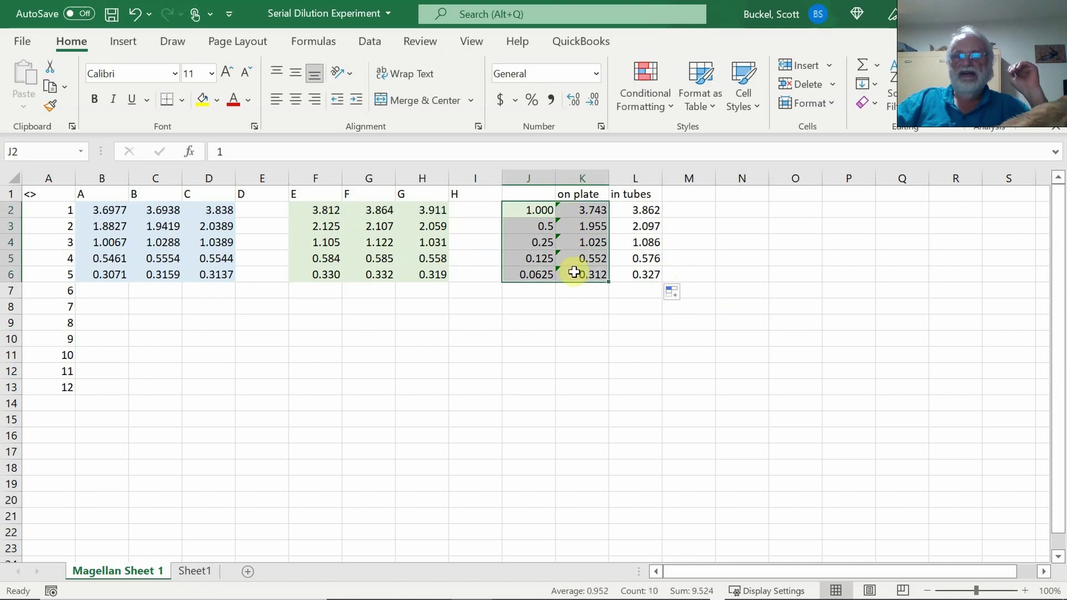
click(127, 44)
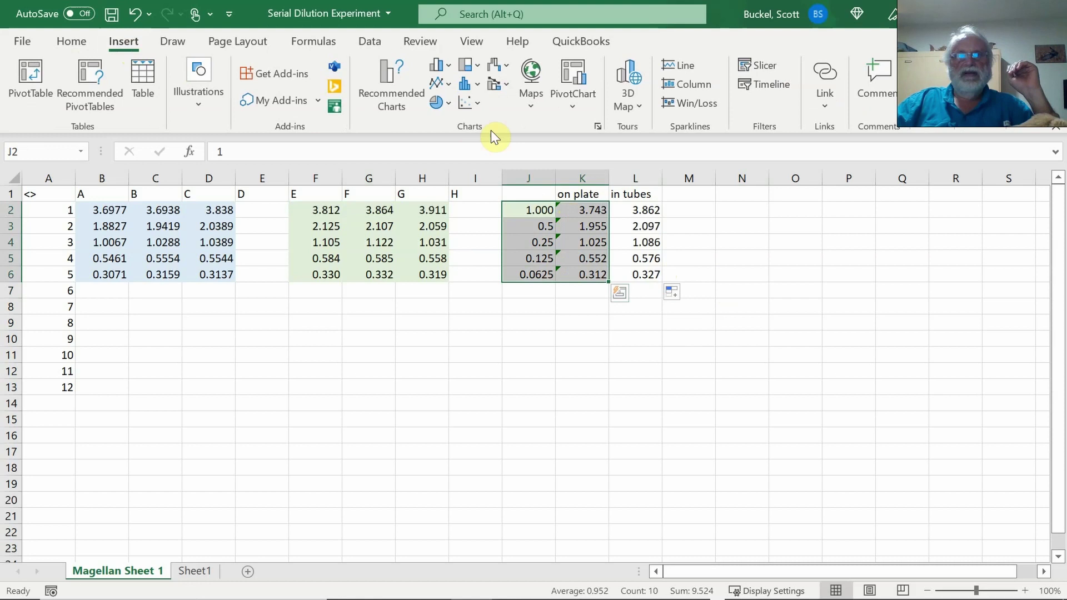
click(469, 106)
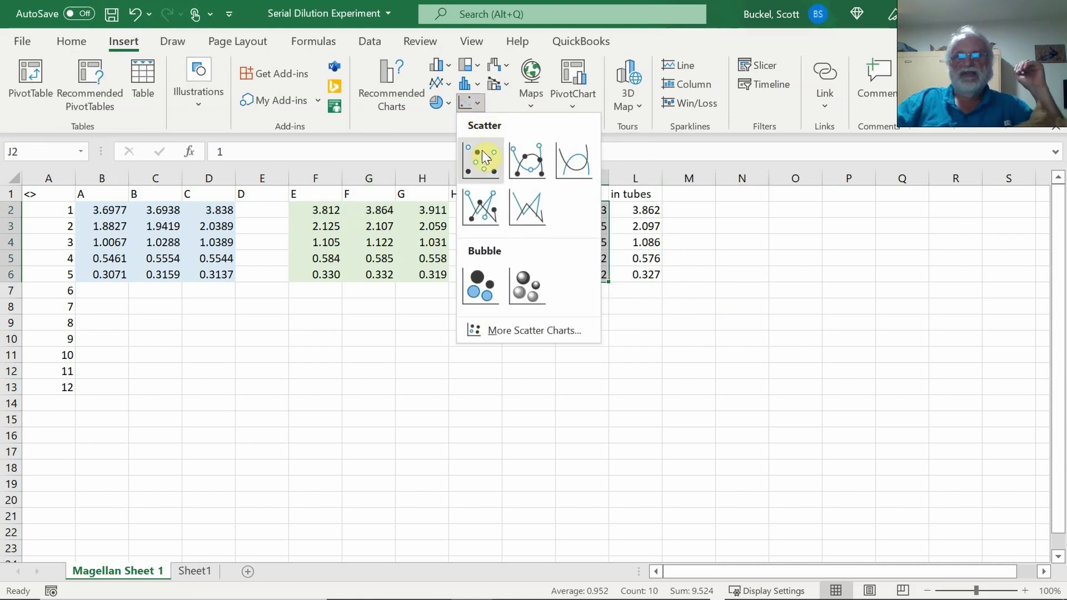
Step: Insert a markers-only scatter chart and place it below the data table
click(488, 165)
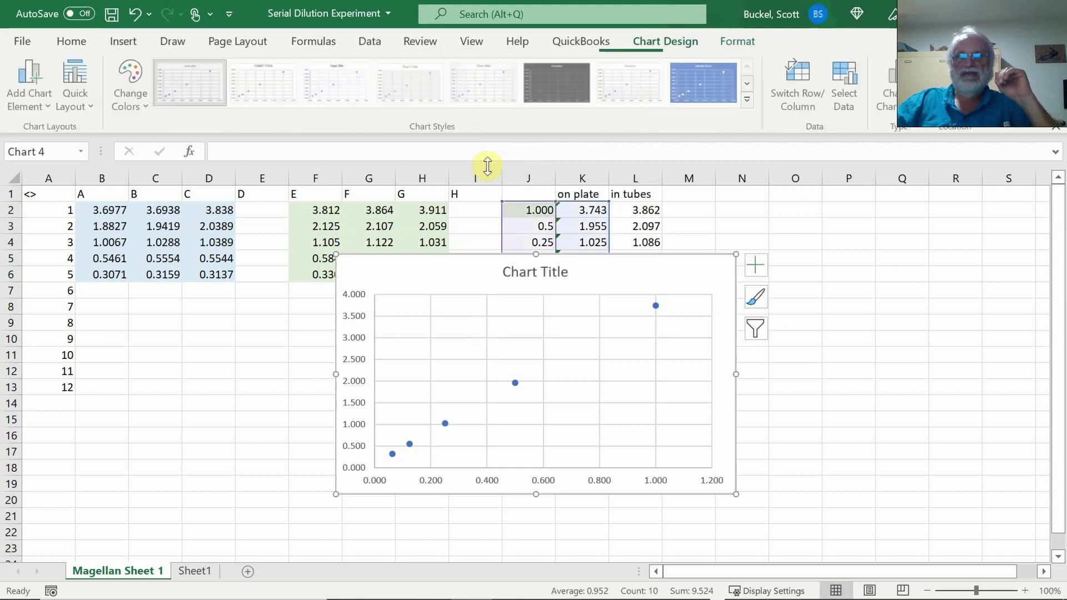
drag(533, 239, 600, 343)
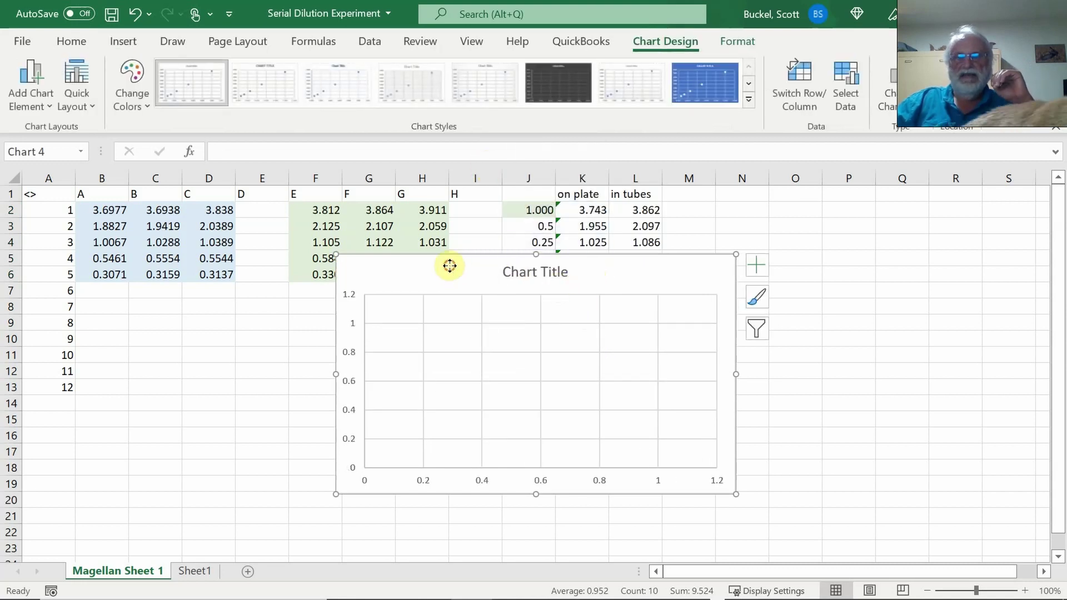
drag(448, 264, 707, 304)
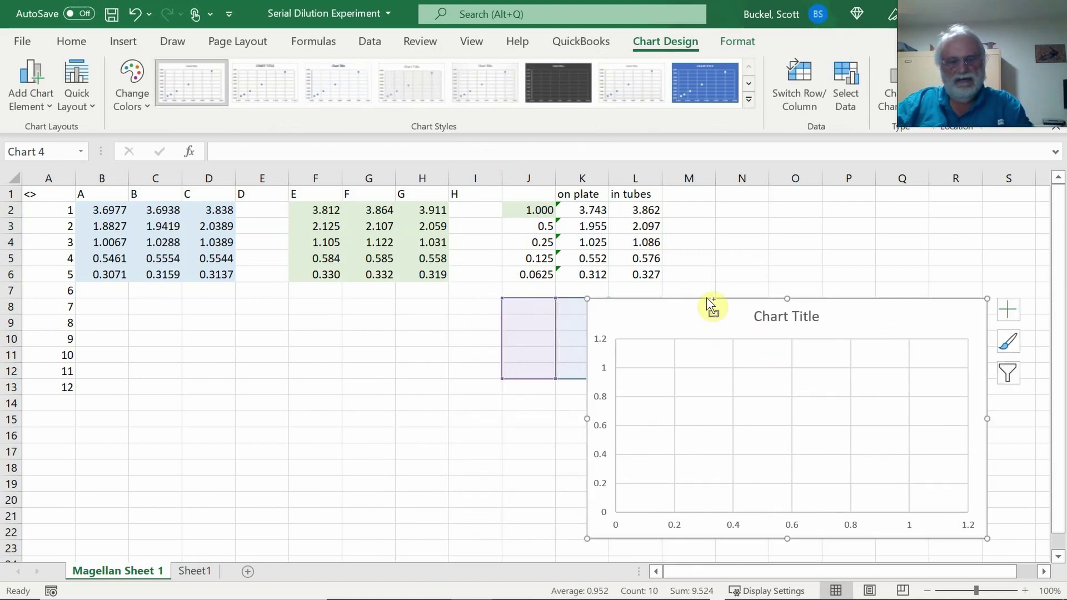
key(ctrl+z)
key(ctrl+z)
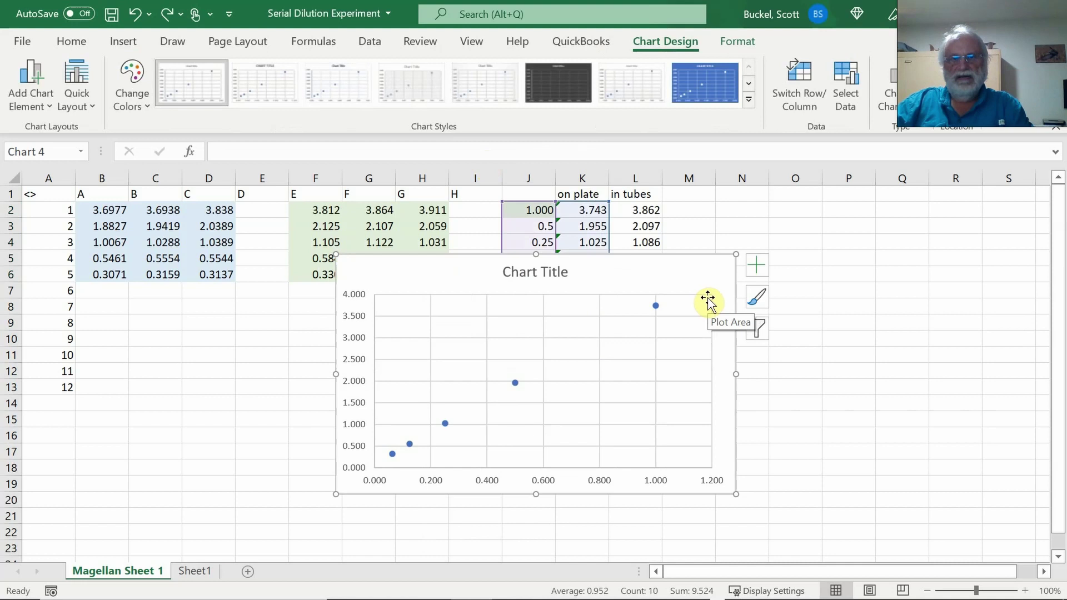
drag(666, 270, 887, 309)
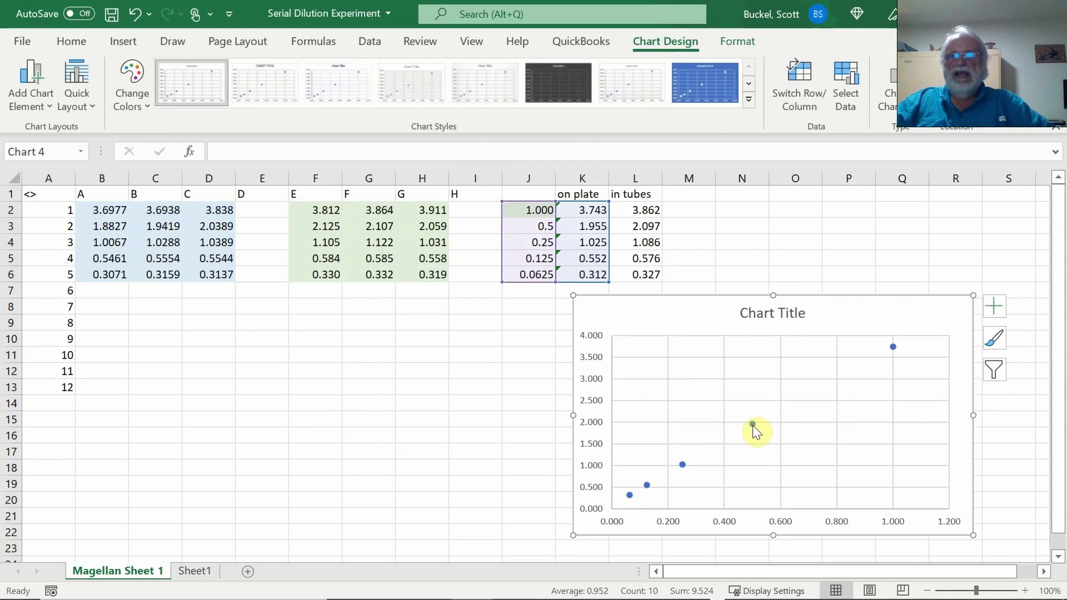
Step: Add a linear trendline to the on-plate series, displaying its equation and R² value
click(753, 423)
right_click(752, 423)
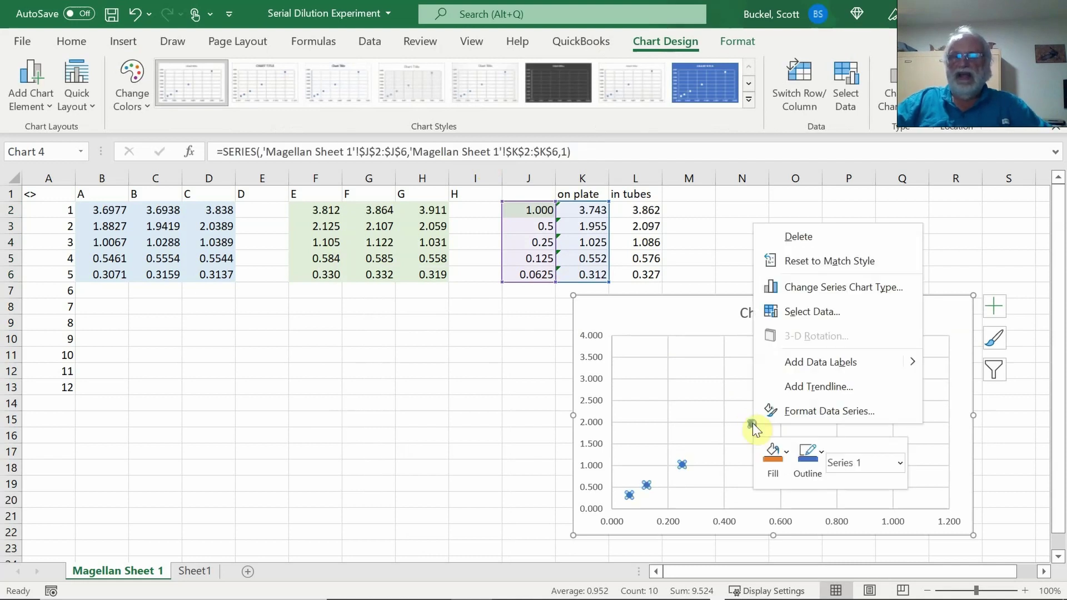
click(812, 389)
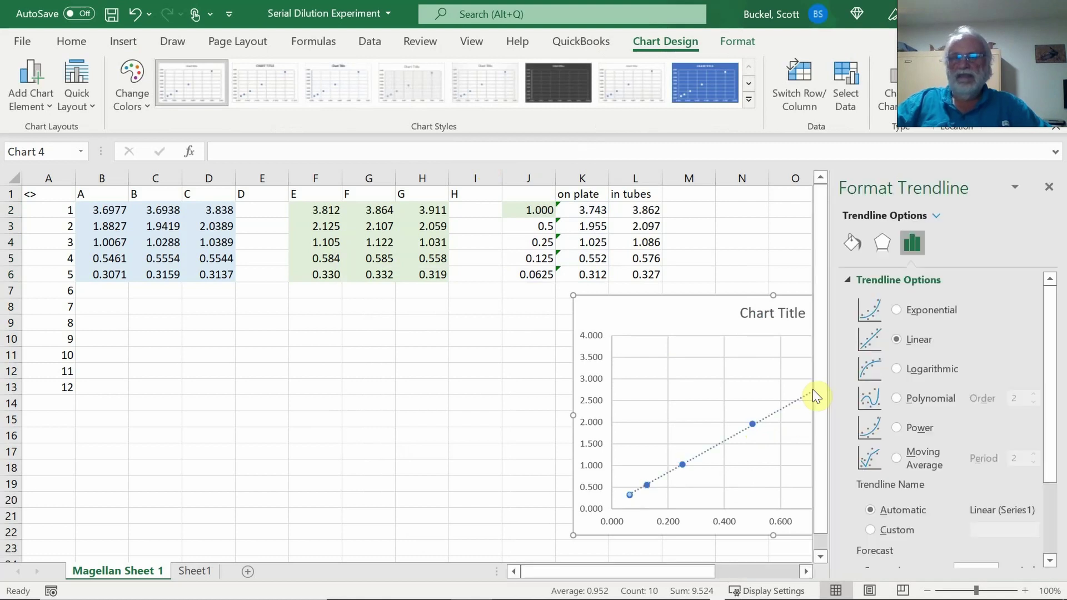
drag(1050, 393, 1051, 474)
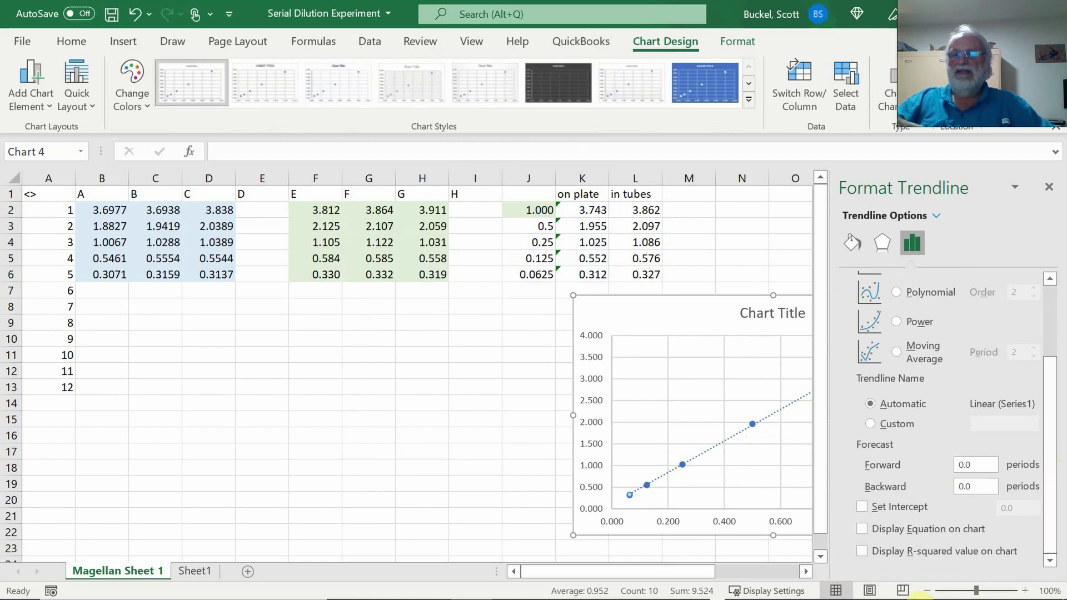
click(887, 552)
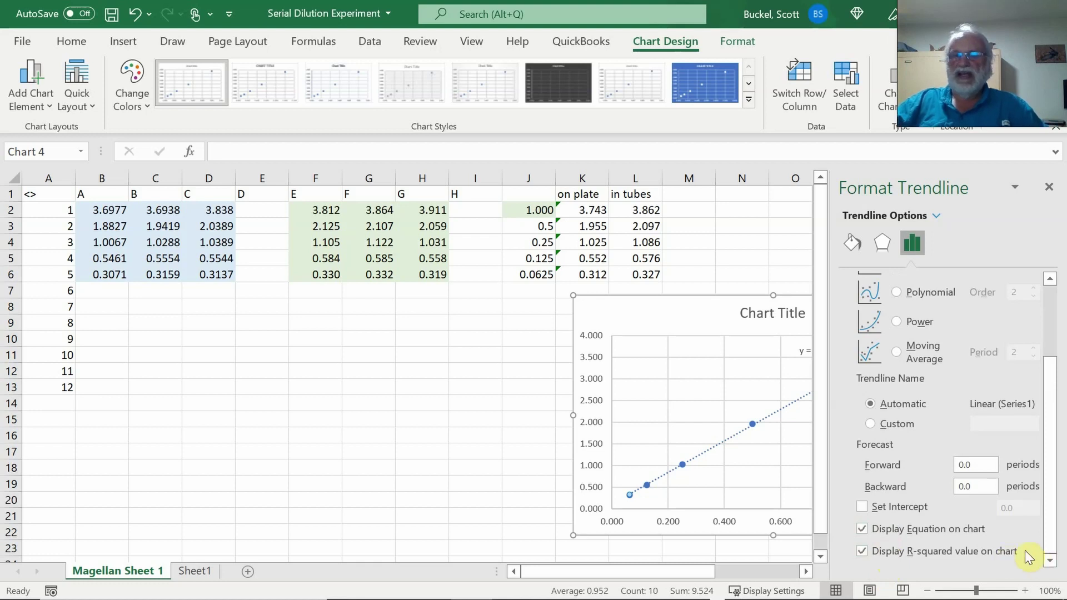
Step: Close the trendline pane and move the y = 3.6564x + 0.1005, R² = 0.9998 label below the line
click(1049, 189)
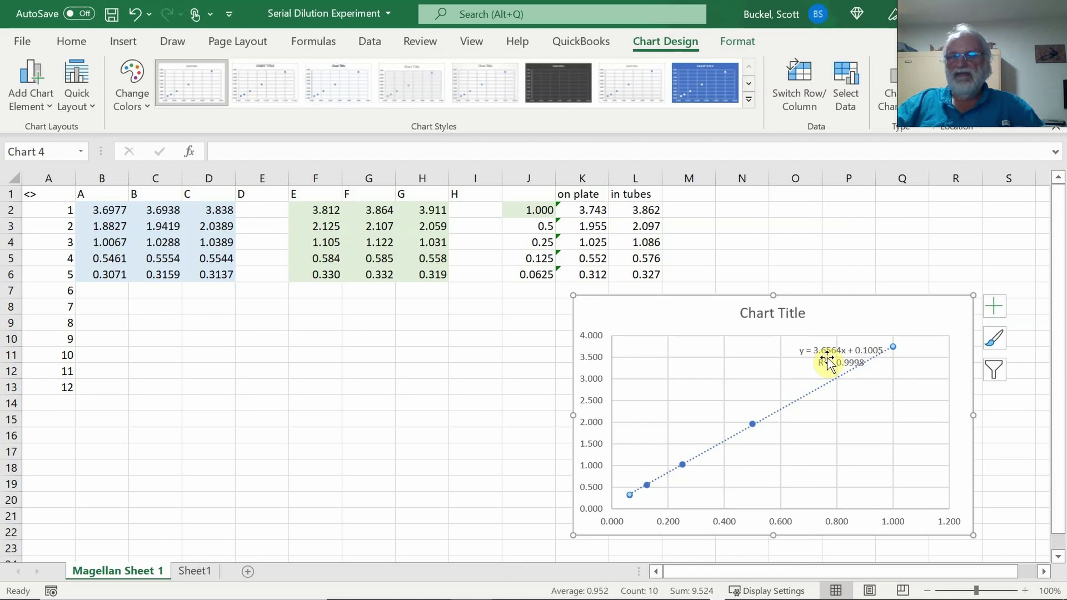
drag(827, 361, 882, 395)
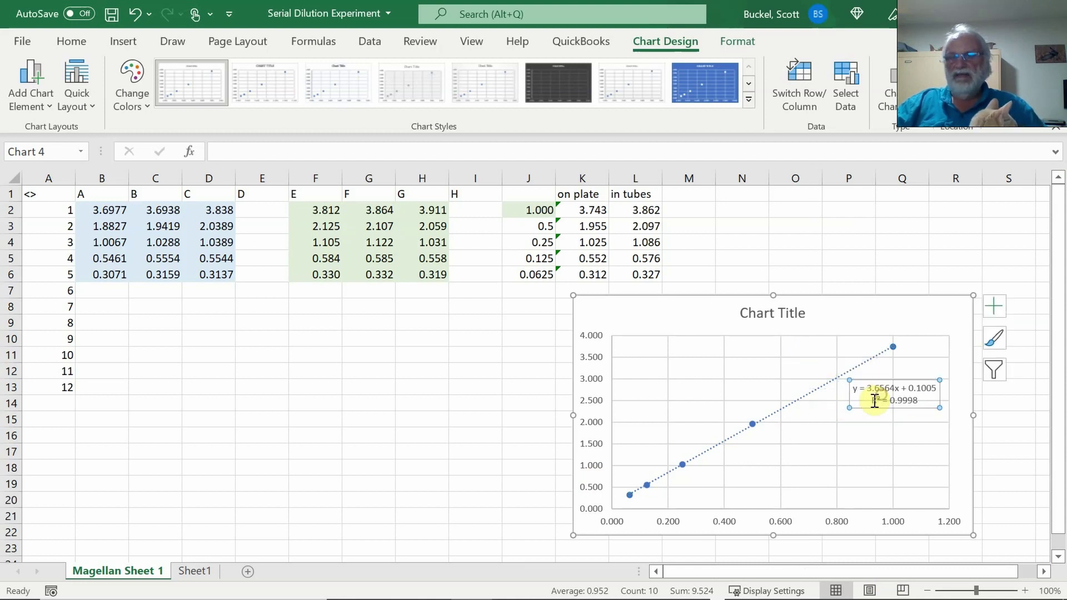
click(859, 455)
click(889, 401)
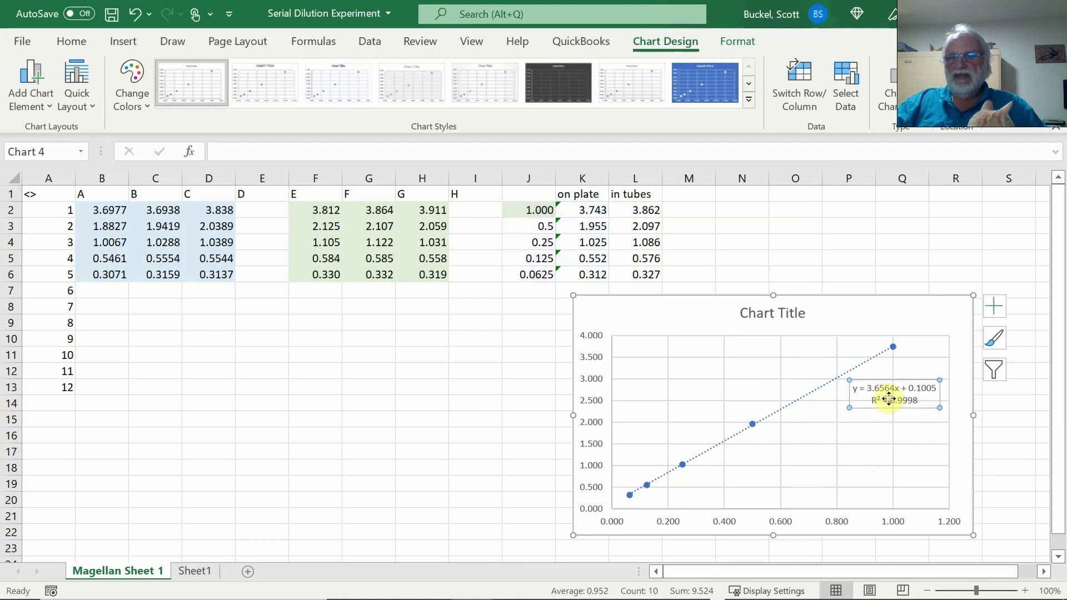
drag(890, 394, 891, 391)
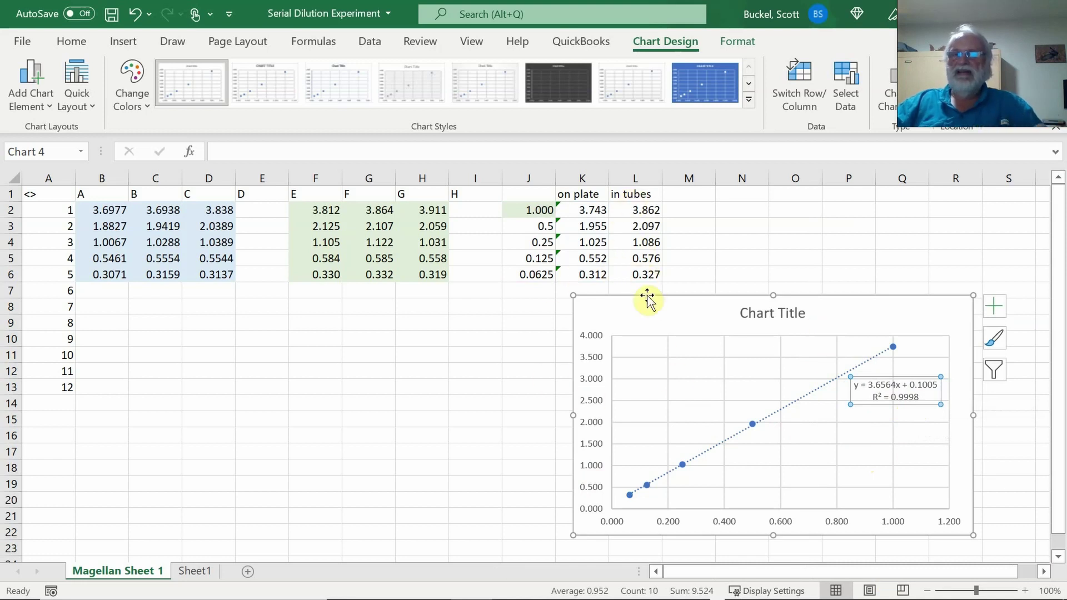
Step: Add a 'Dilution in Tubes' series with X values J2:J6 and Y values L2:L6
click(847, 89)
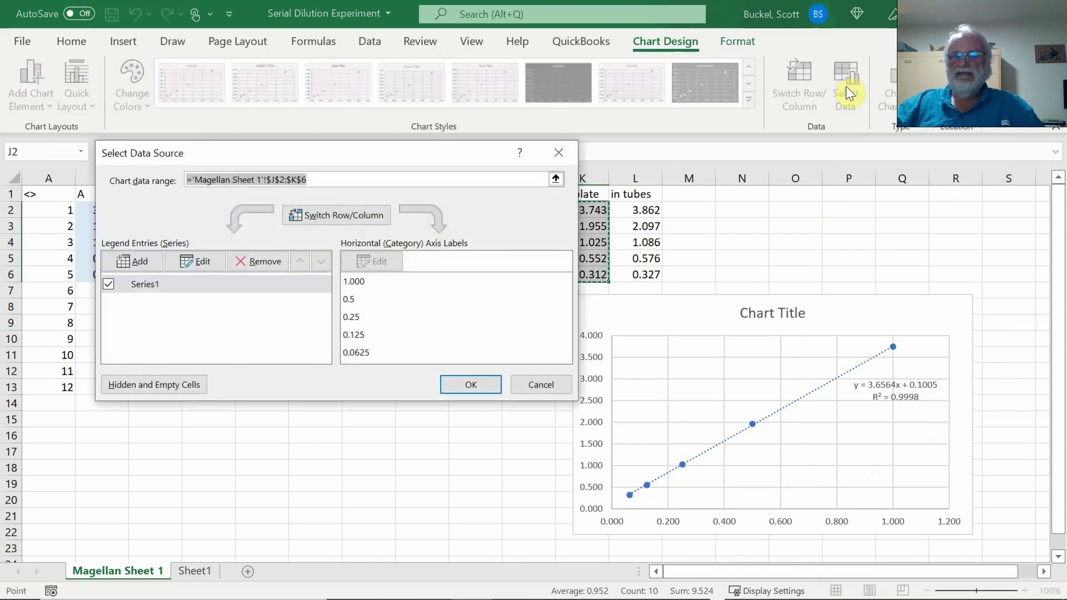
click(140, 260)
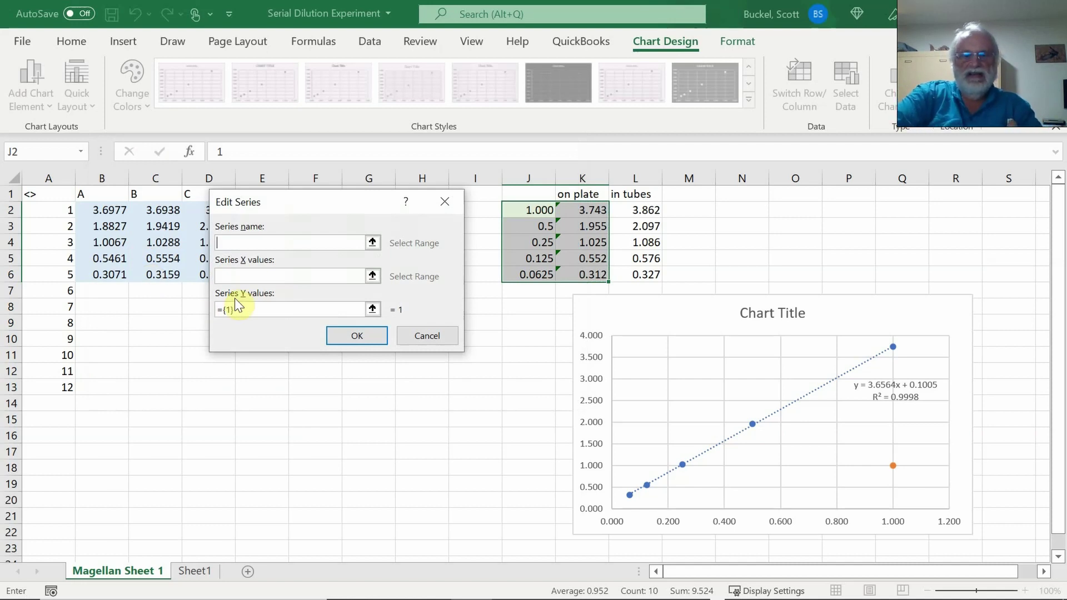
text(Dil)
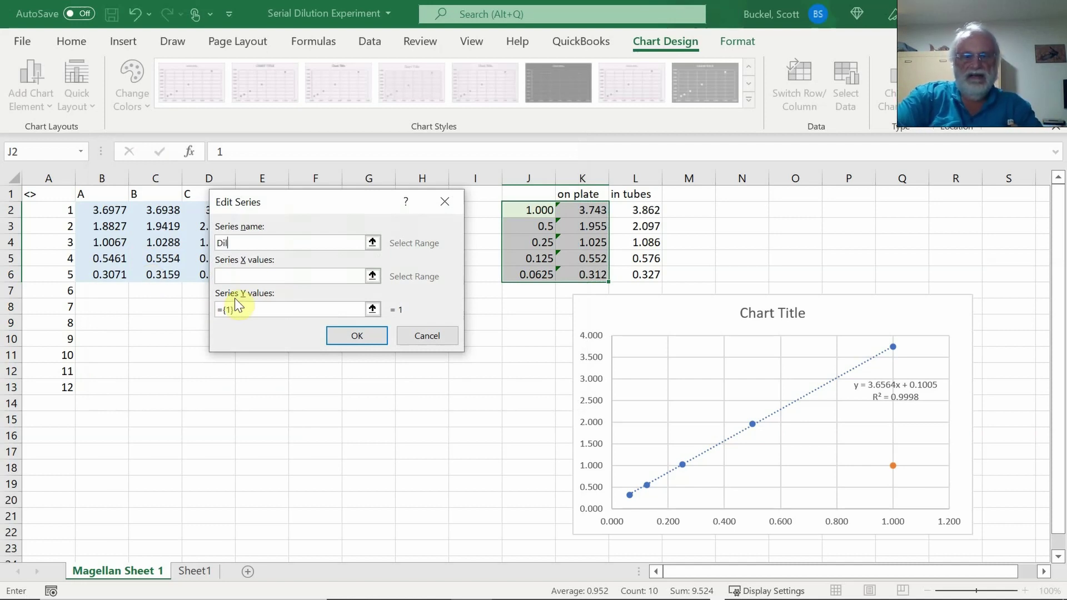
text(ution in Tubes)
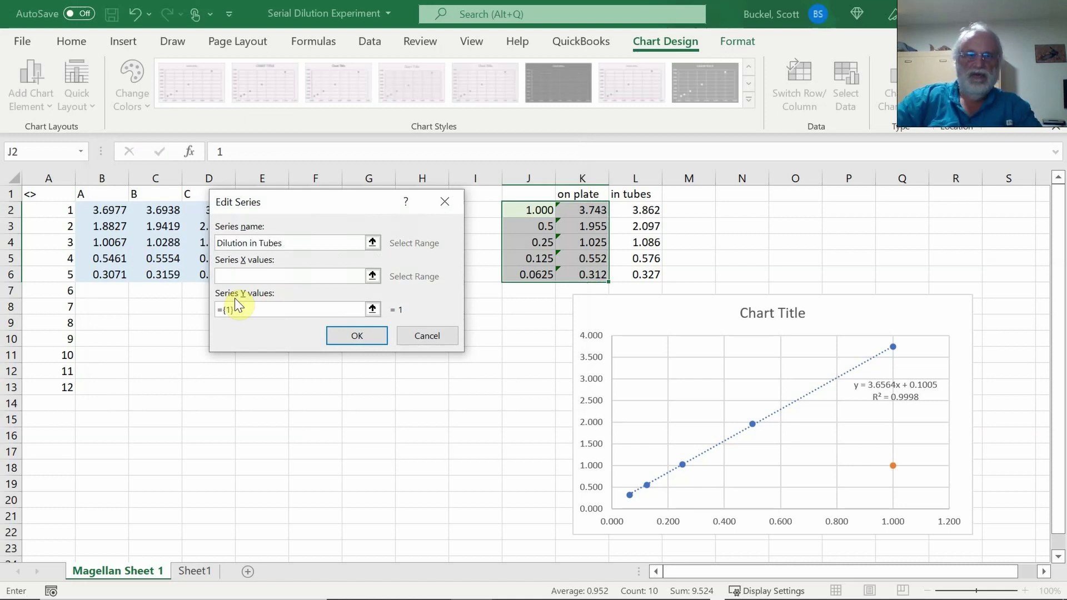
click(371, 275)
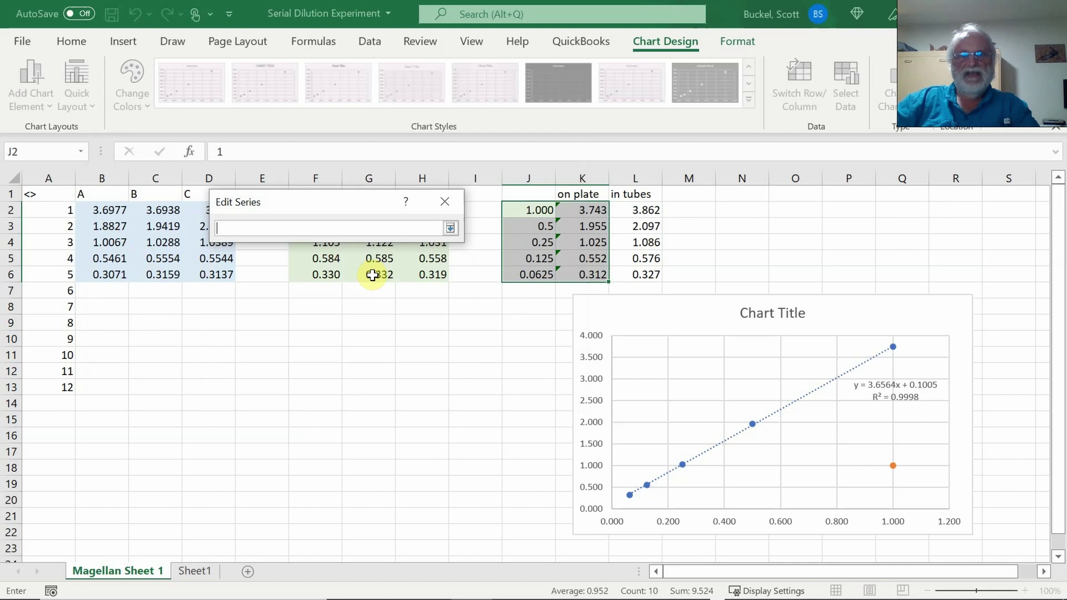
drag(520, 209, 520, 274)
key(Return)
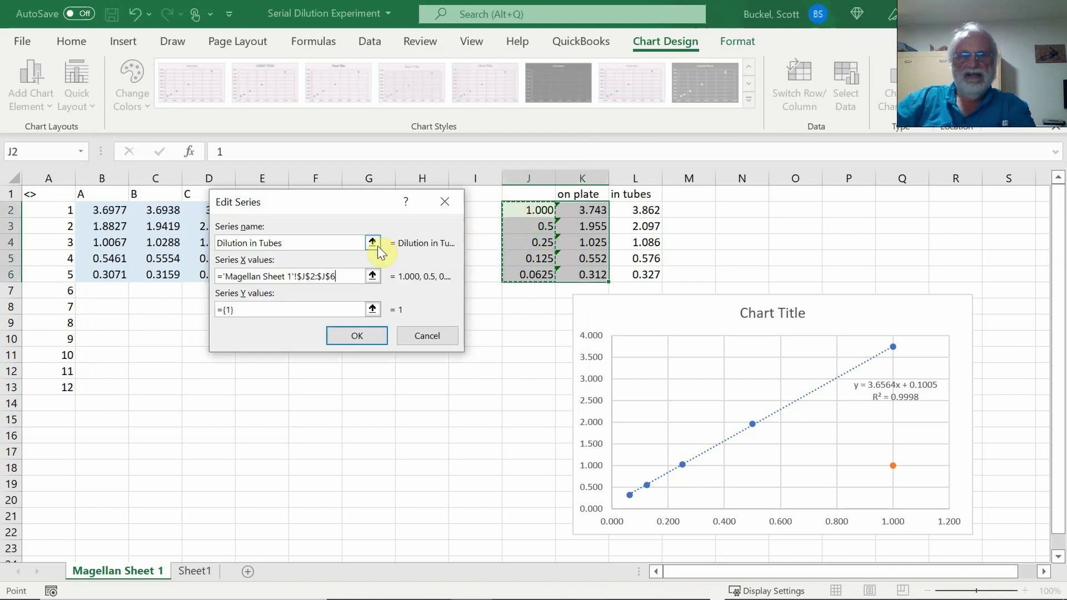
click(373, 309)
drag(643, 209, 647, 274)
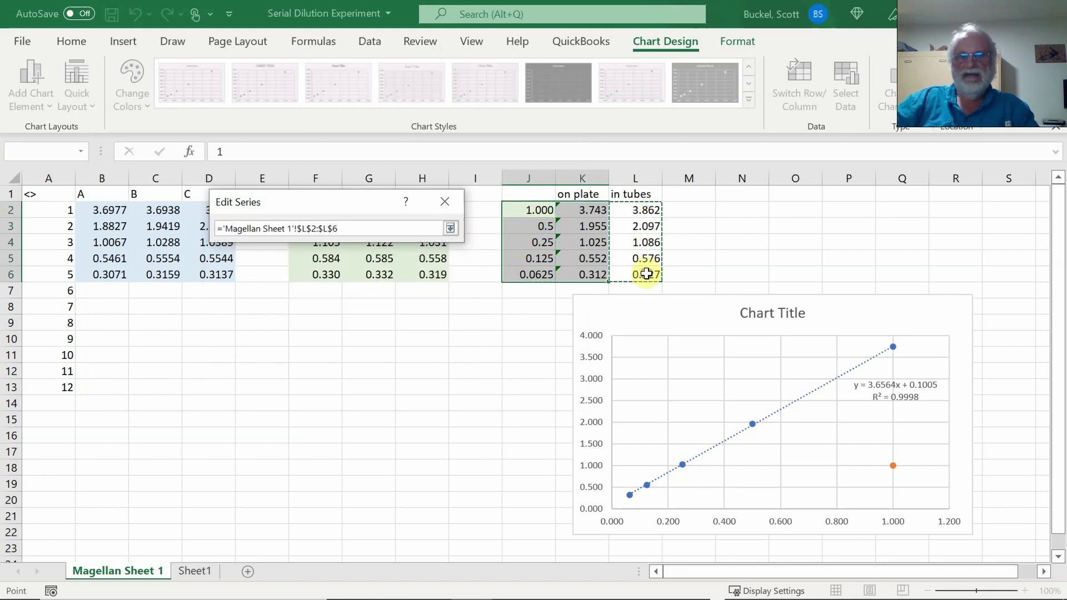
key(Return)
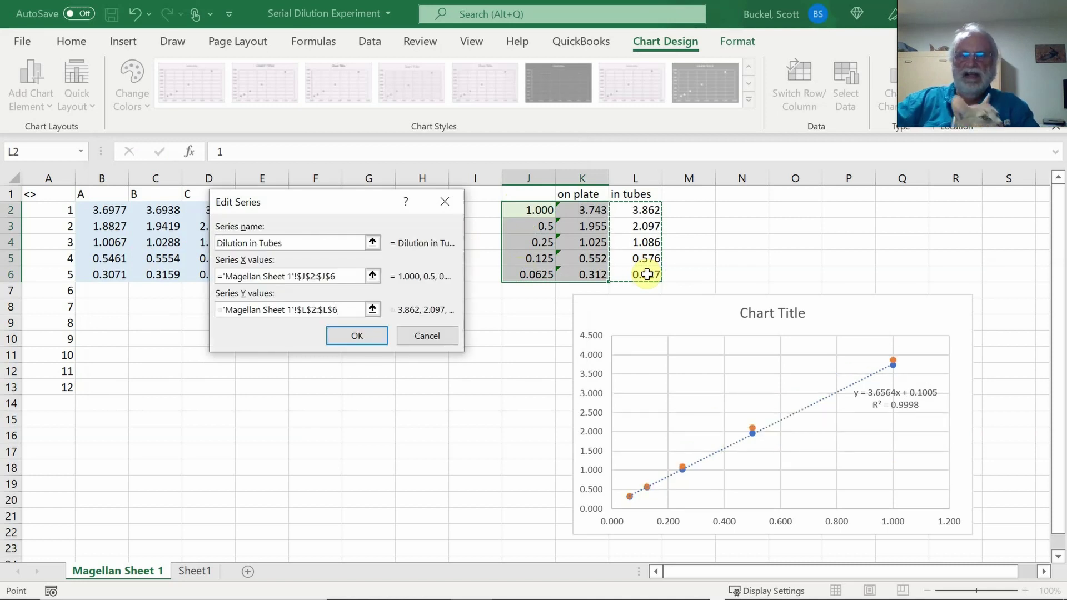
click(362, 333)
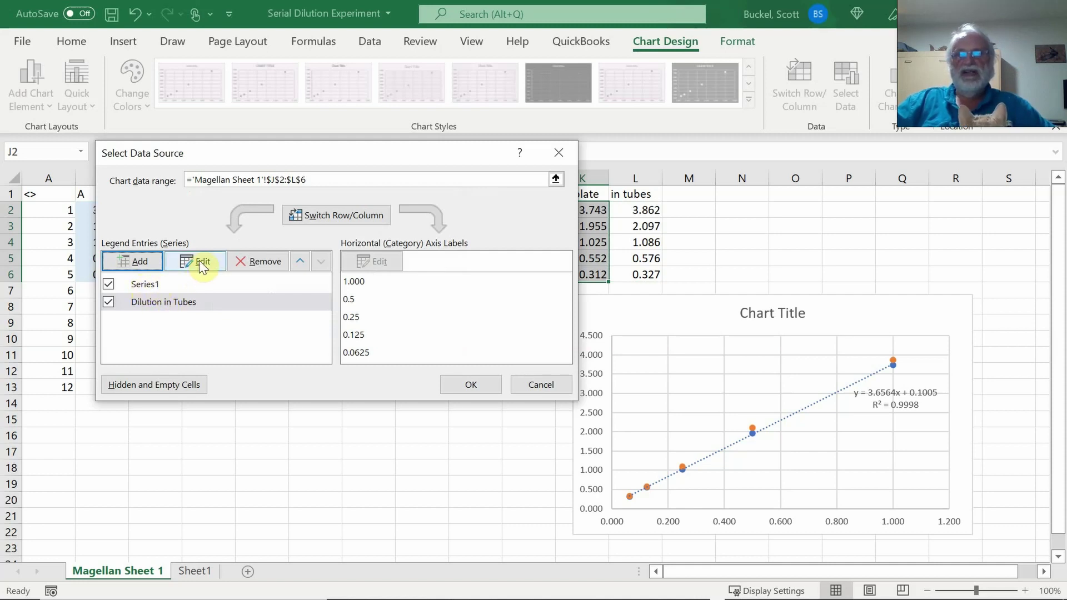
Step: Rename Series1 to 'Dilution on Plate' and confirm the data source
click(152, 282)
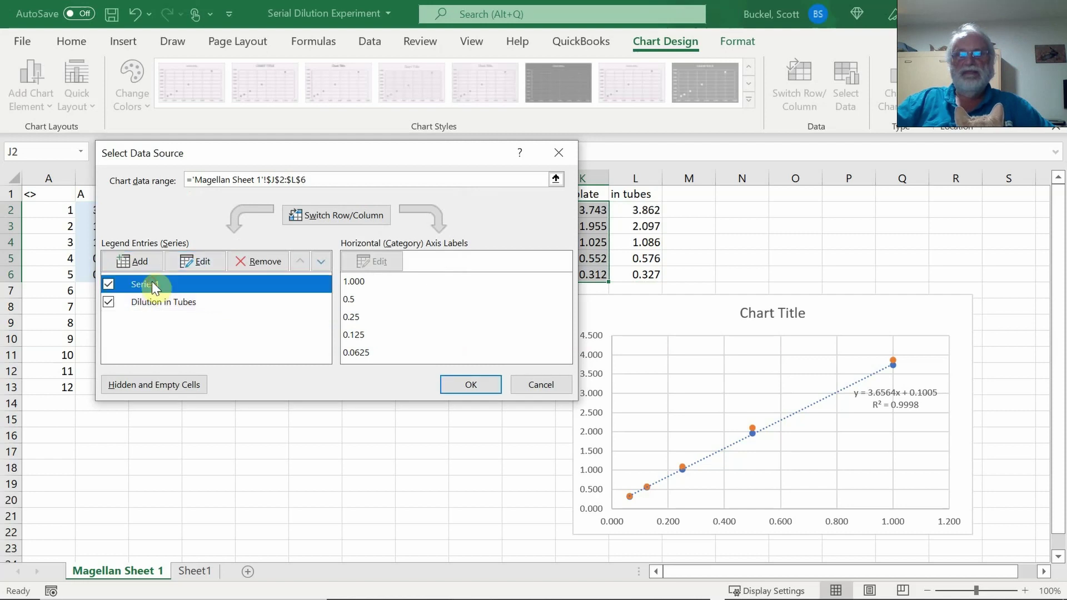
click(199, 260)
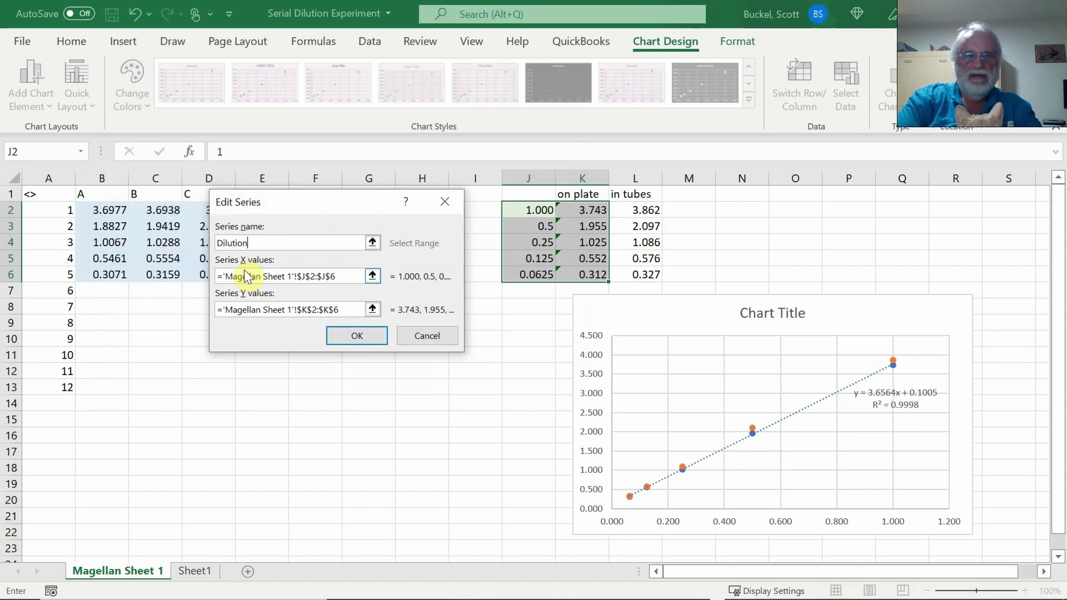
text(Dilution on Plate)
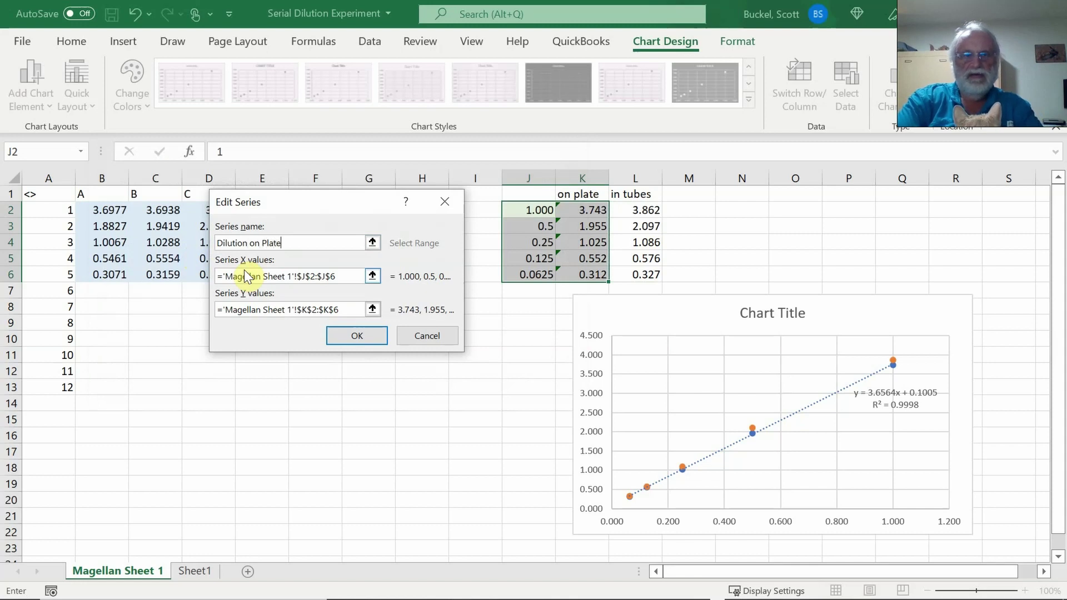
click(347, 337)
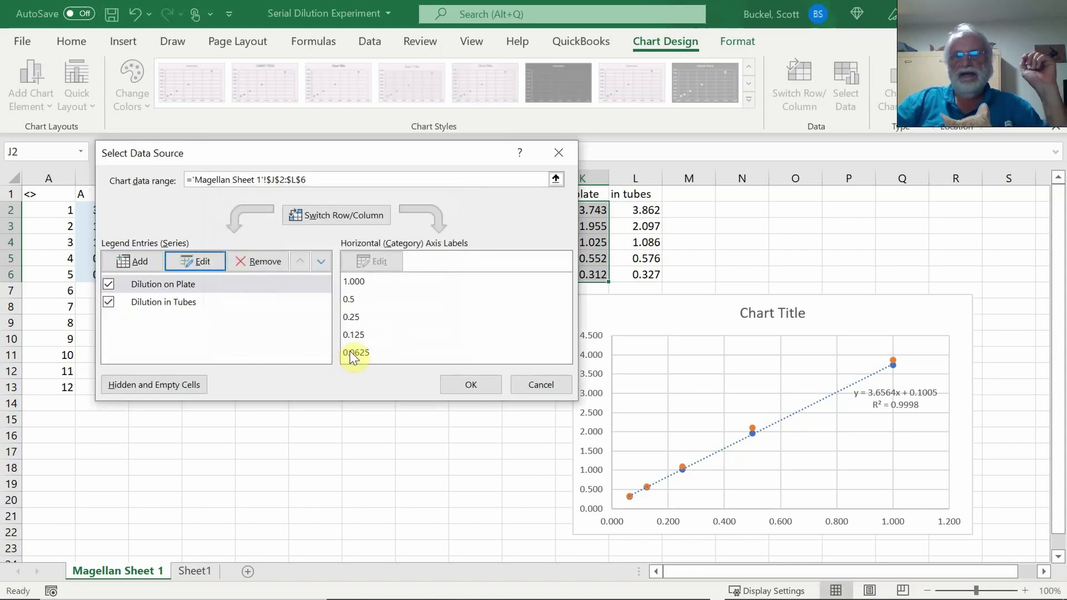
click(471, 385)
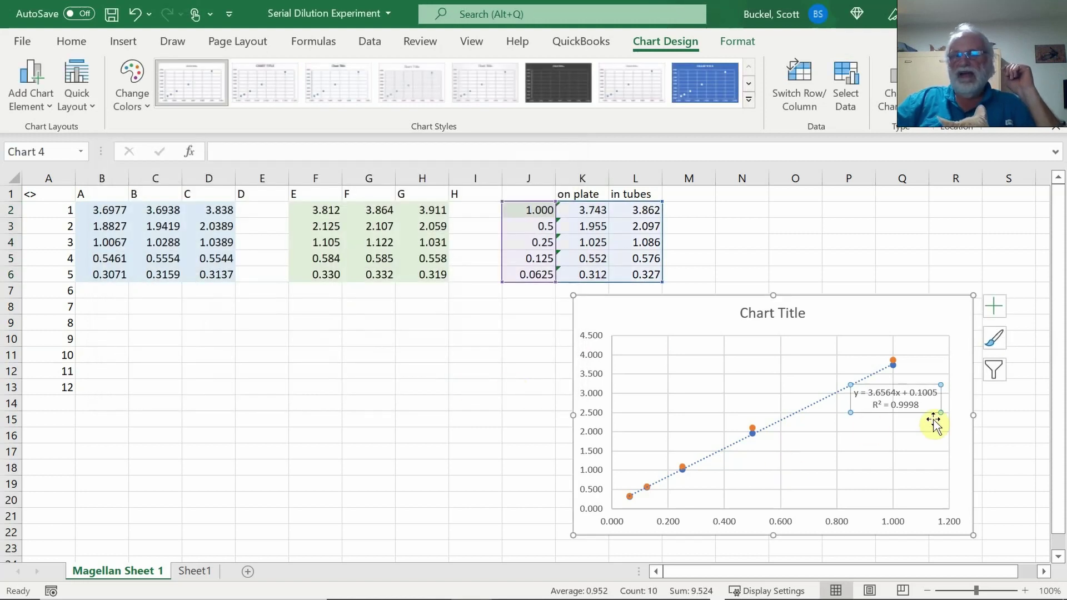
Step: Add a linear trendline to Dilution in Tubes showing y = 3.7764x + 0.1262 and R² = 0.9987
right_click(751, 427)
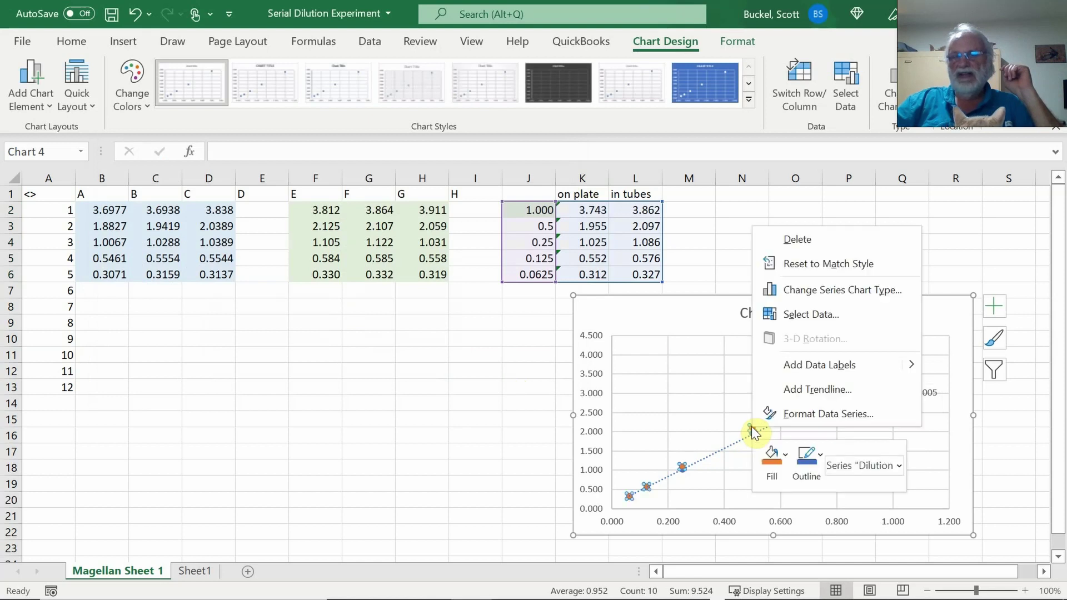
click(794, 392)
drag(1063, 392, 1054, 507)
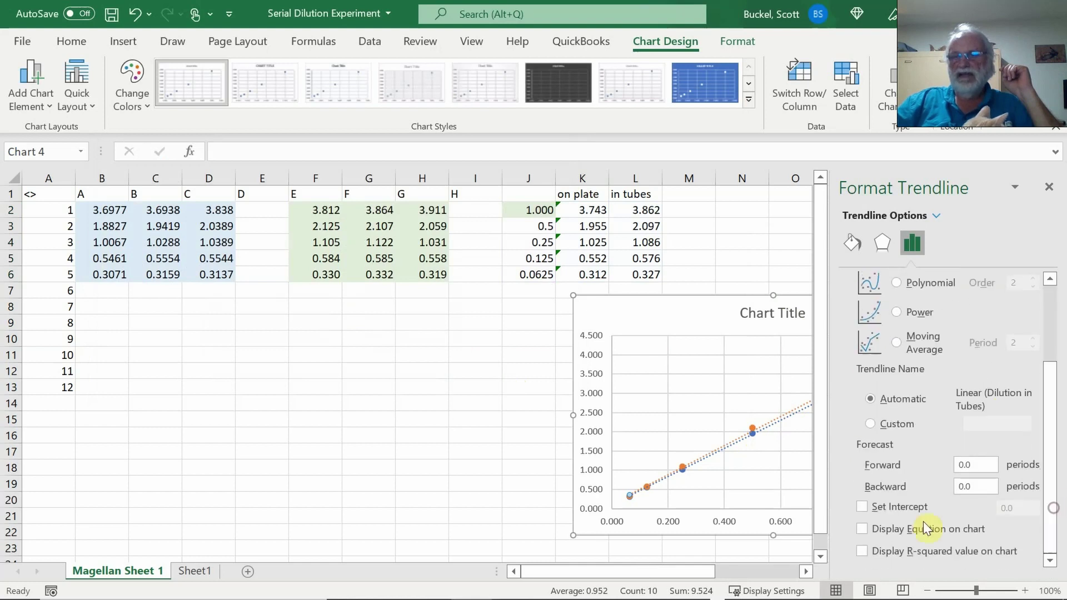
click(896, 528)
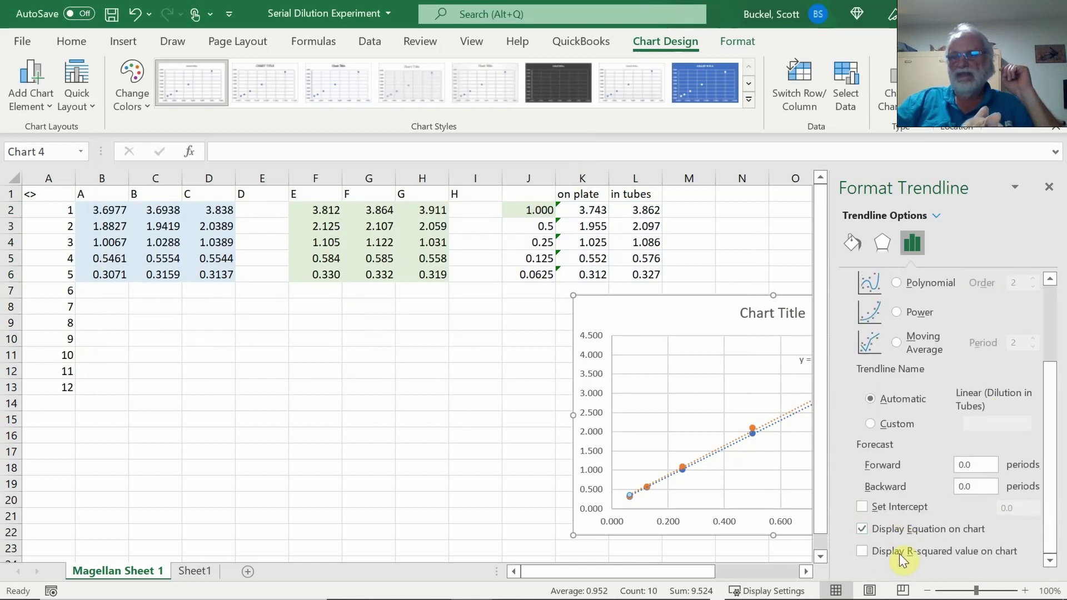
click(899, 552)
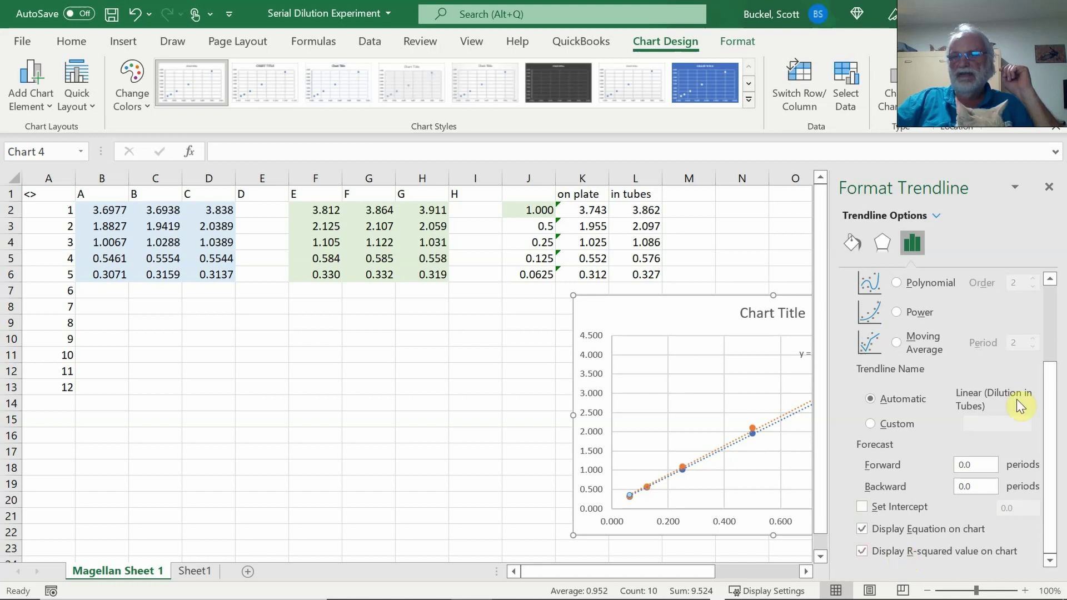
click(1049, 187)
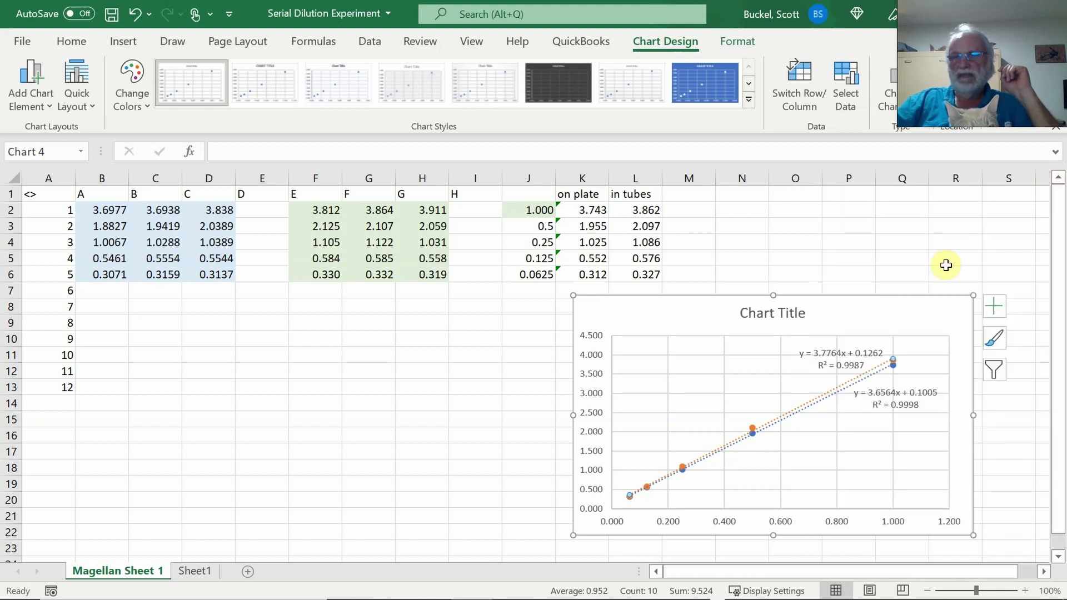
Step: Drag the y = 3.7764x + 0.1262 equation and R² label left so it sits apart above the trendlines
drag(851, 360, 816, 364)
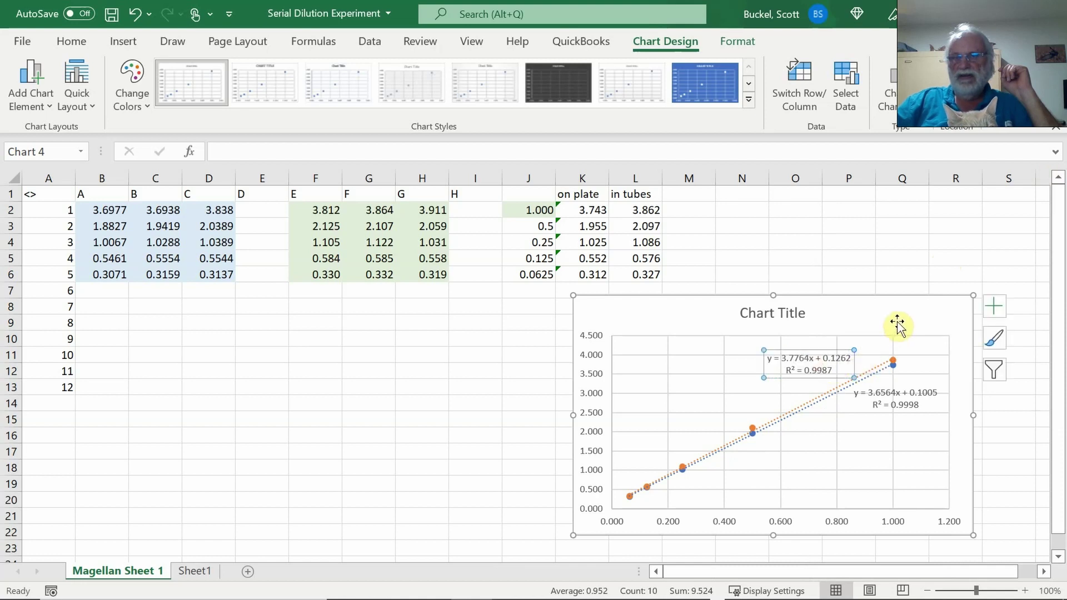
click(900, 331)
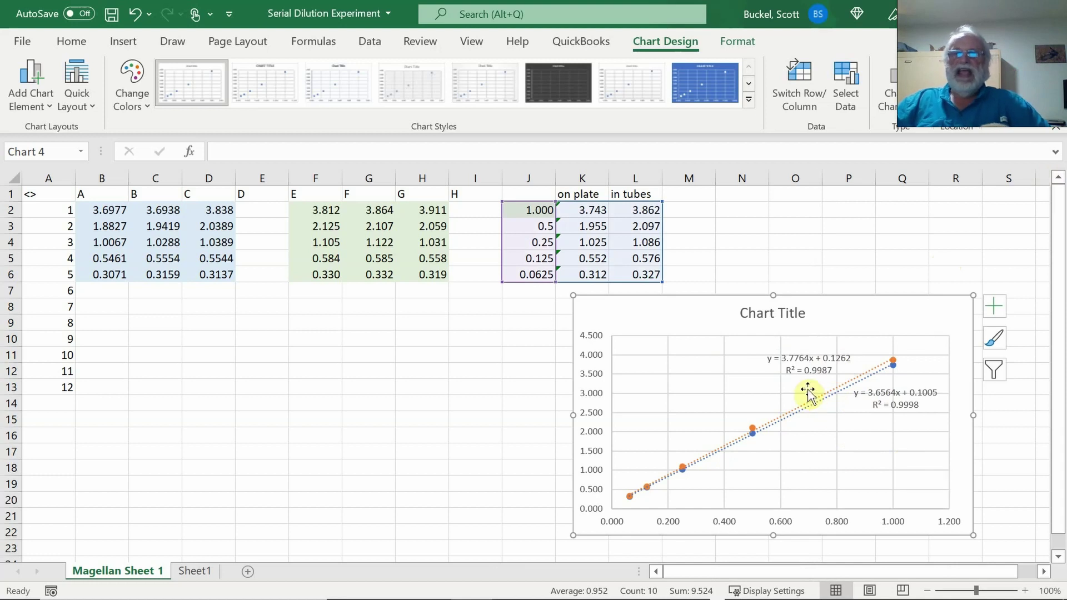
Step: Replace the placeholder chart title with 'Serial Dilution Results', correcting the typos along the way
click(775, 314)
drag(742, 313, 825, 318)
click(825, 318)
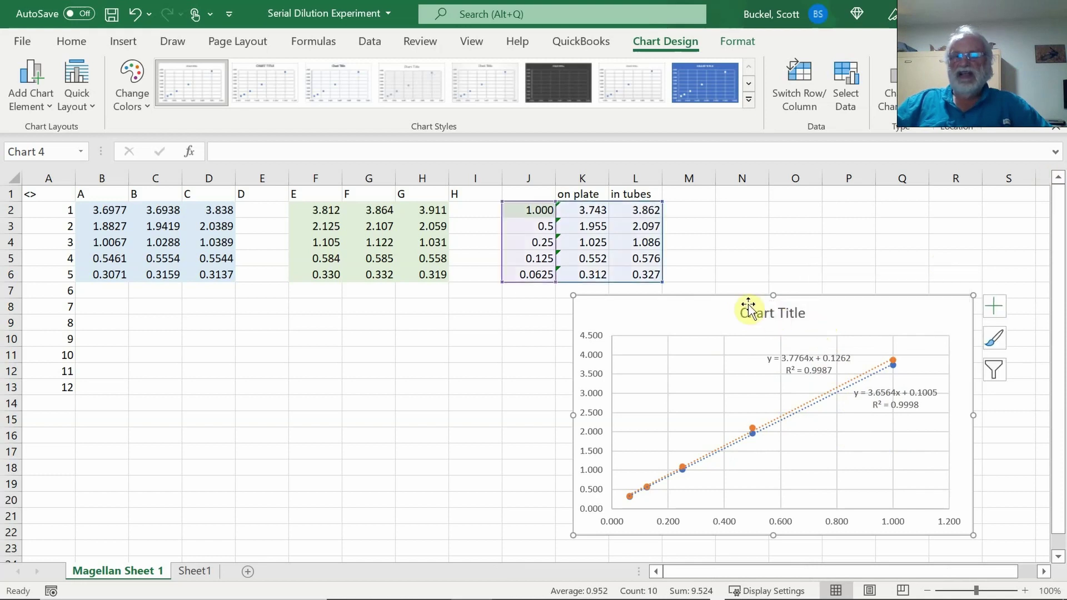
click(745, 312)
drag(745, 312, 807, 313)
text(Se)
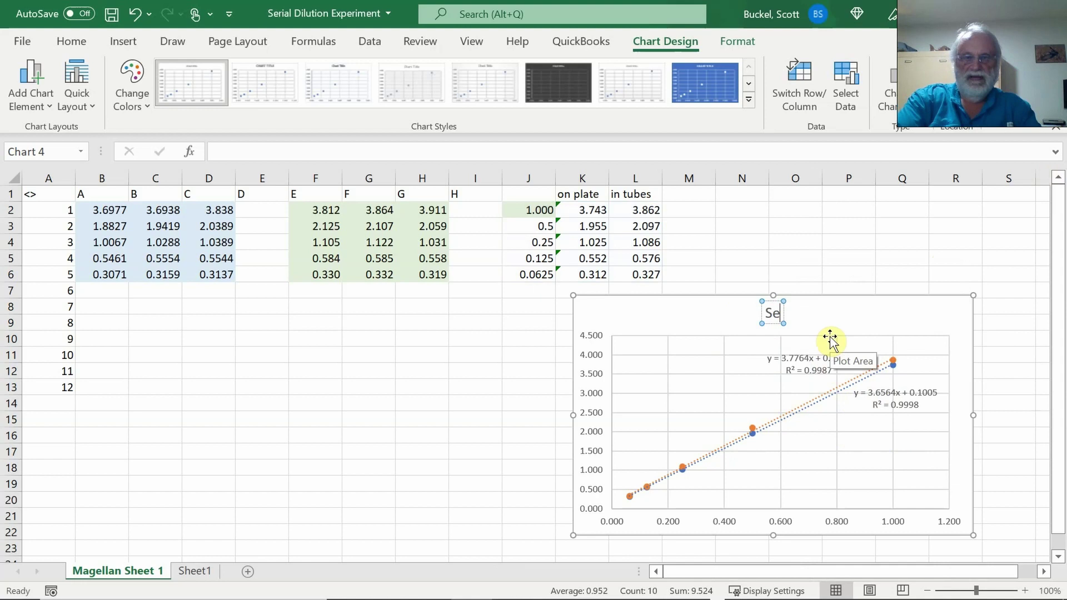
text(ril)
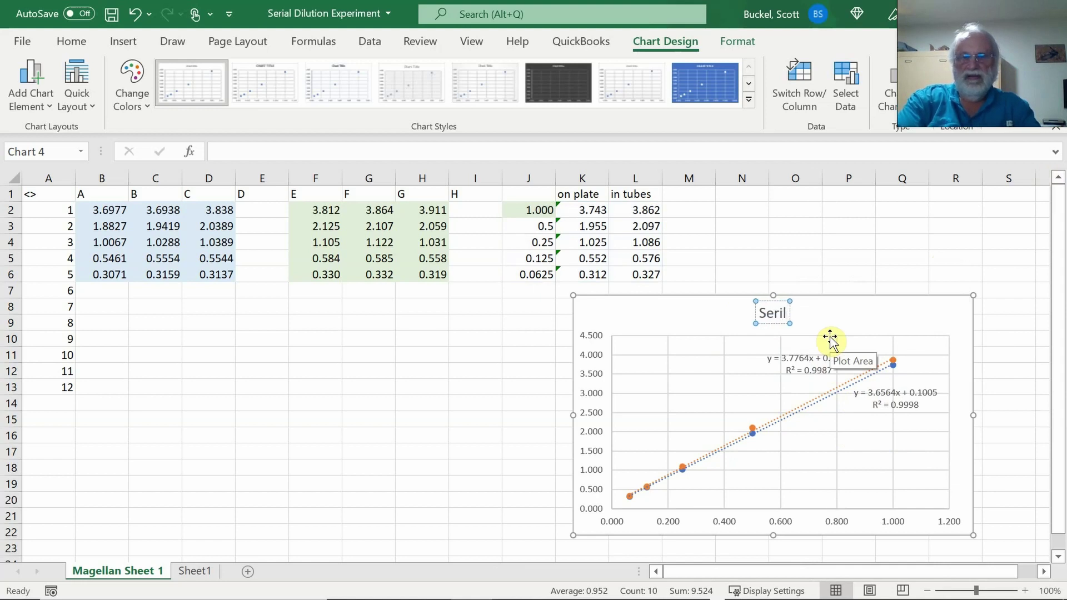
key(BackSpace)
text(al)
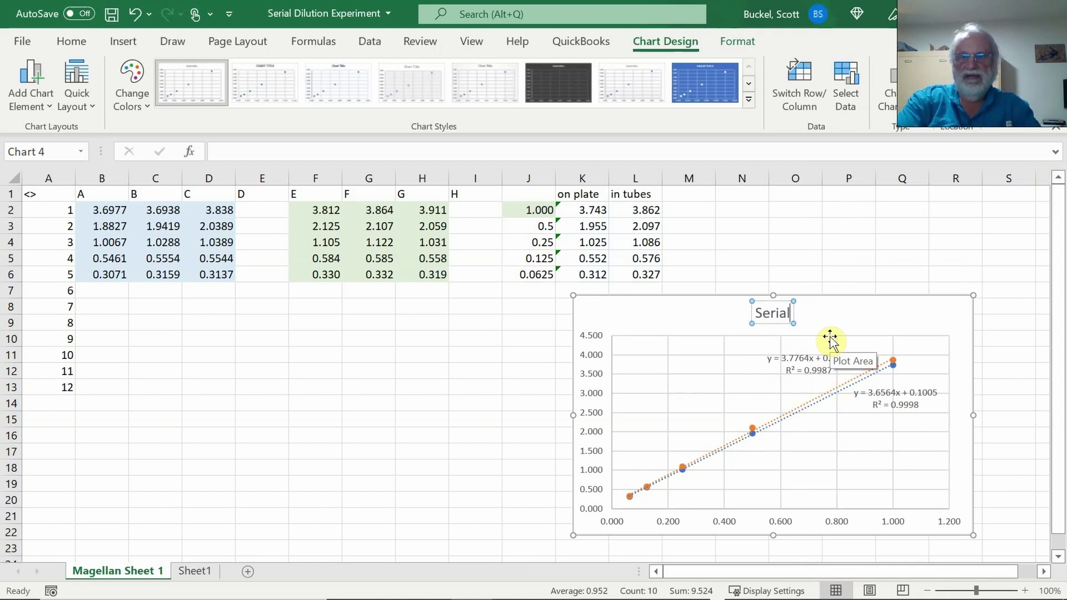
text( Dilution)
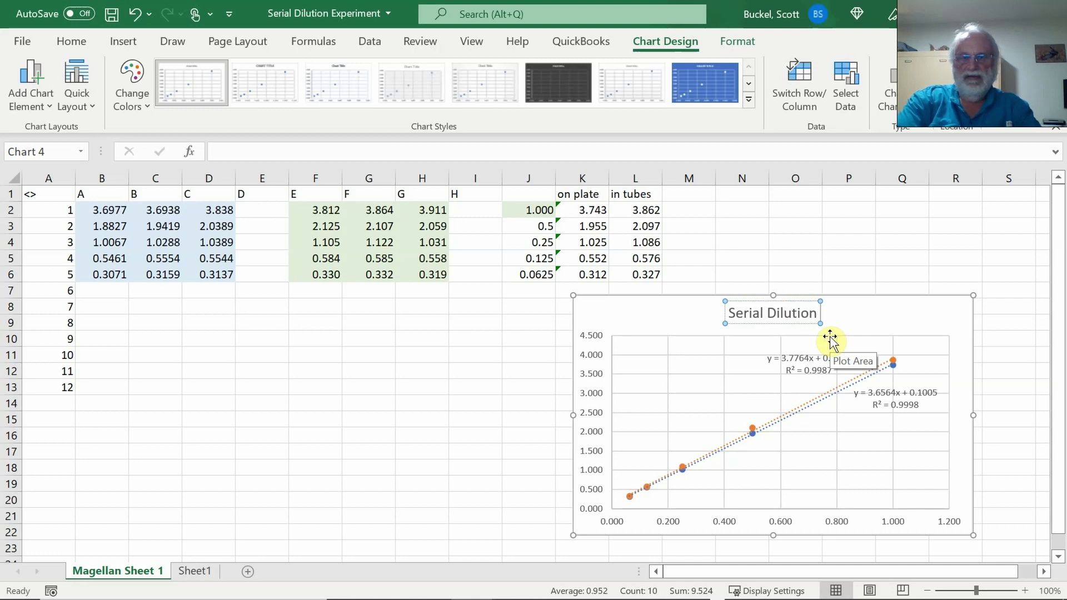
text( Restuls)
key(BackSpace)
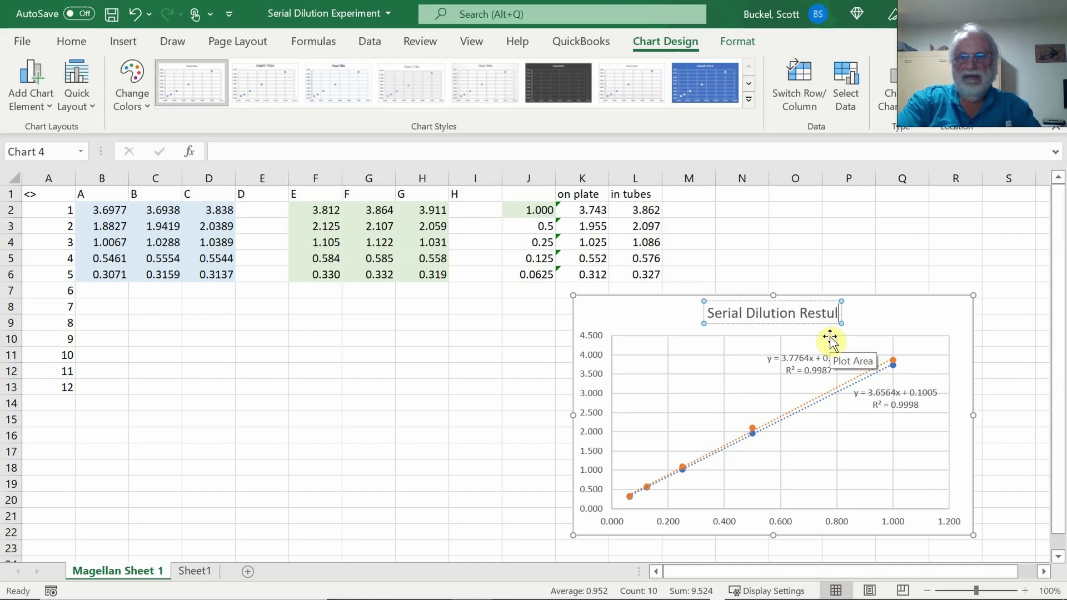
key(BackSpace)
key(BackSpace)
key(BackSpace)
text(ult)
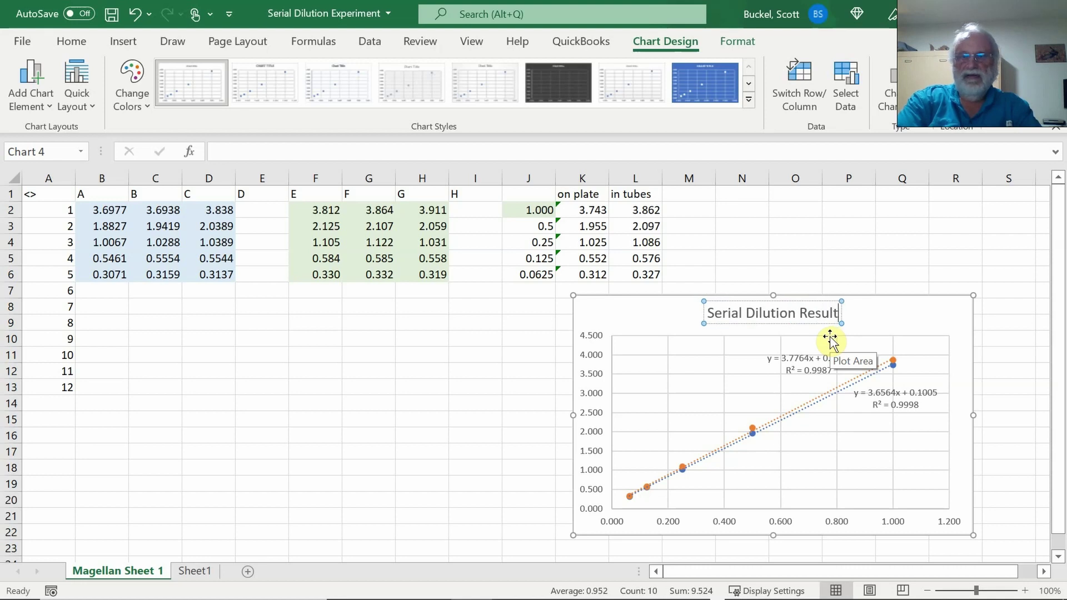
text(s)
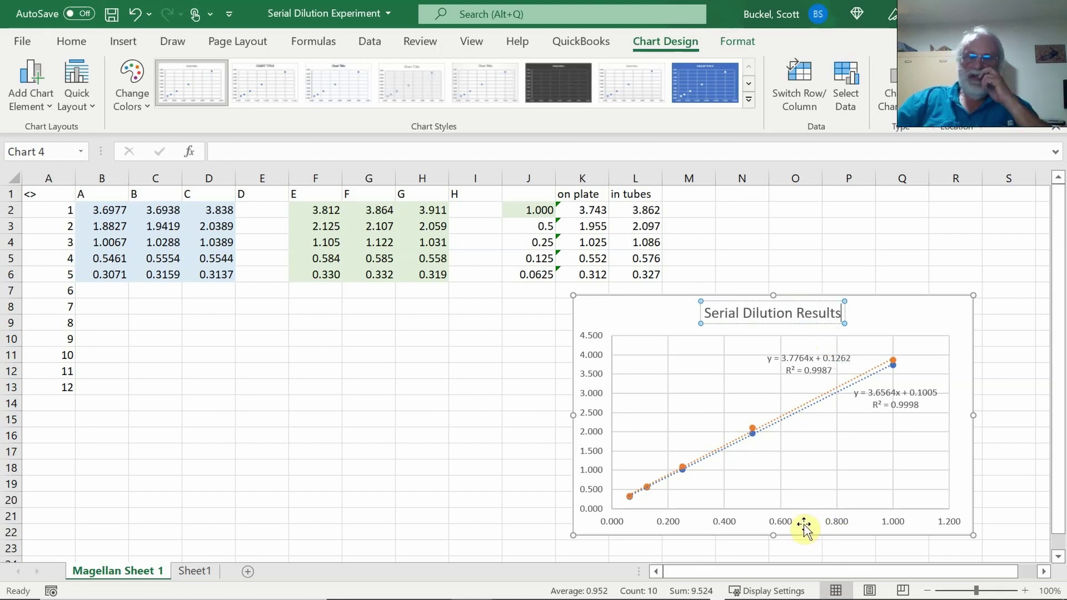
Step: Add a primary horizontal axis title and begin entering 'Percent Blue Dextran'
click(934, 324)
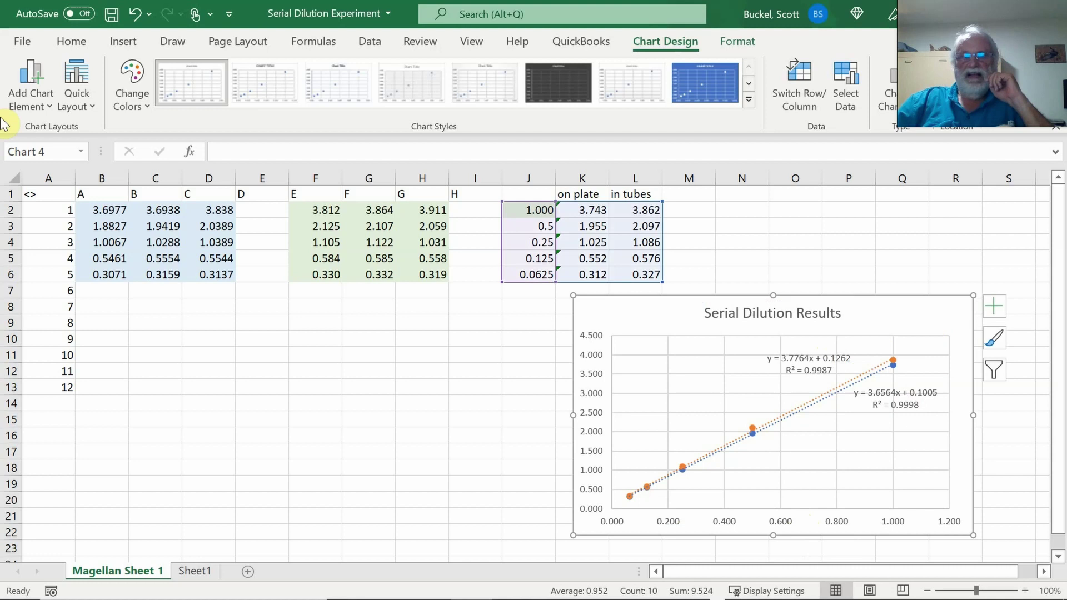
click(34, 82)
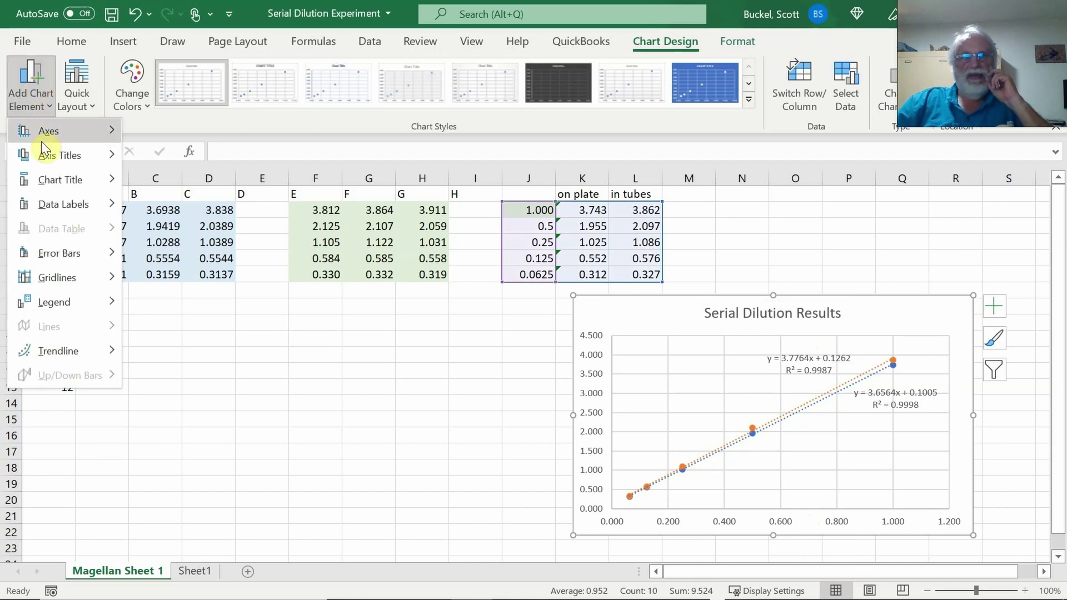
mouse_move(48, 155)
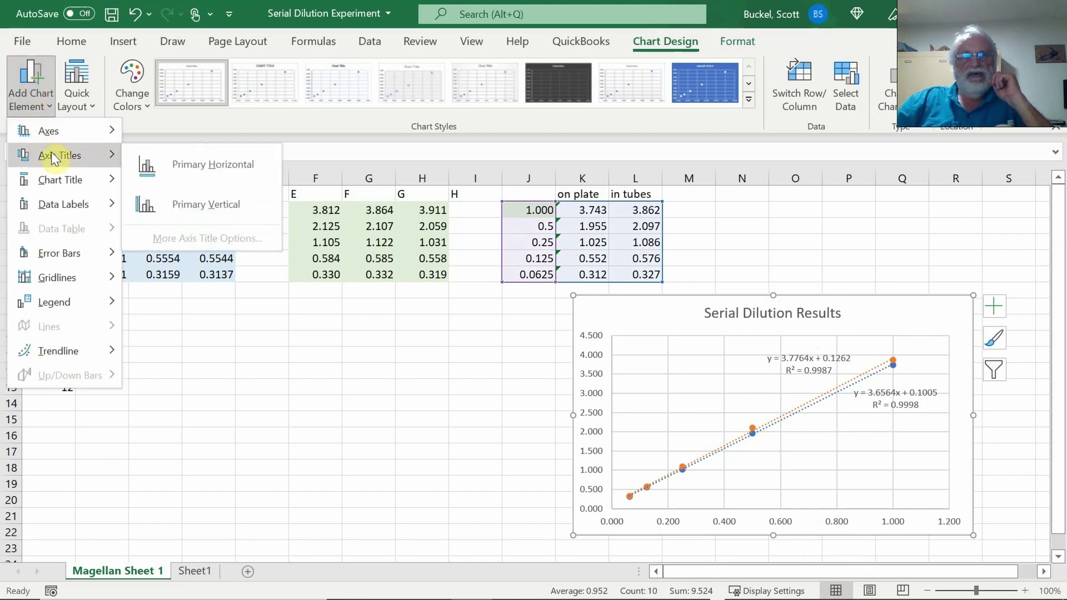
click(194, 165)
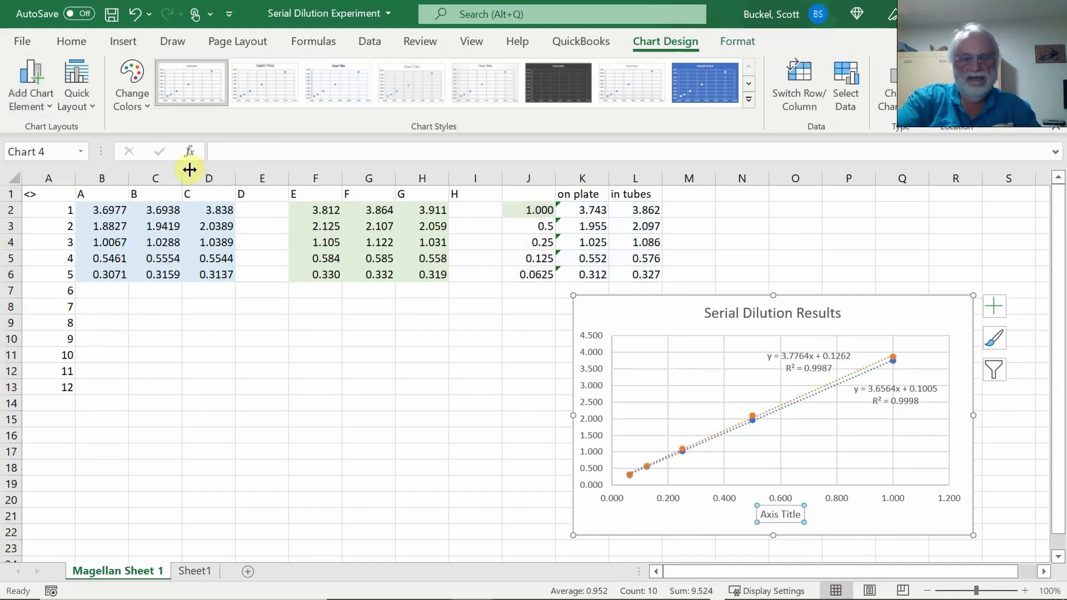
text(Percent Blue Dextran)
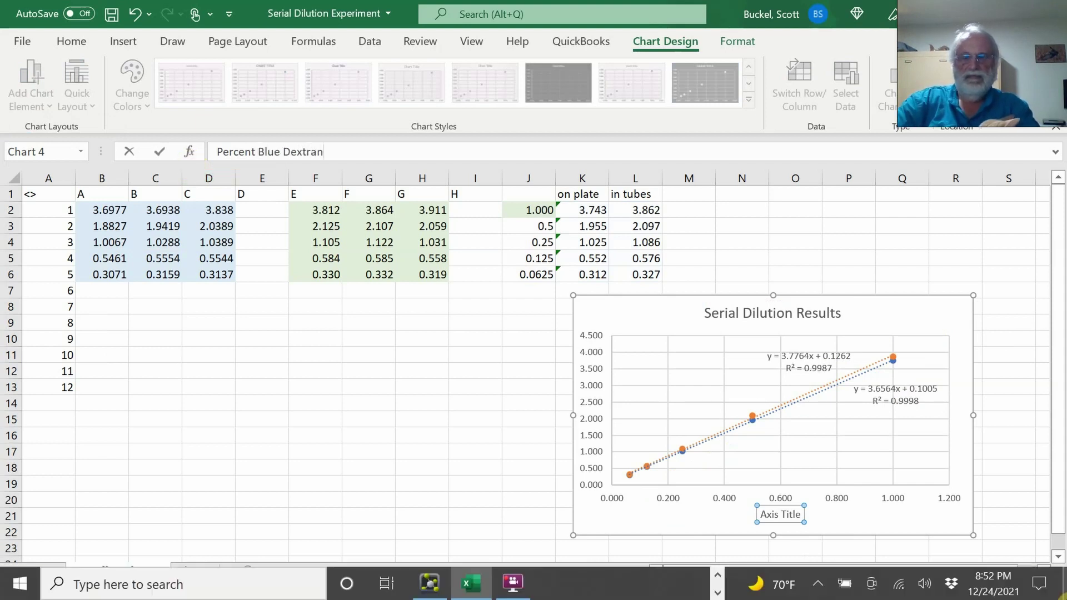
Step: Commit 'Percent Blue Dextran' and add a primary vertical axis title 'Absorbance (620 nm)'
key(Return)
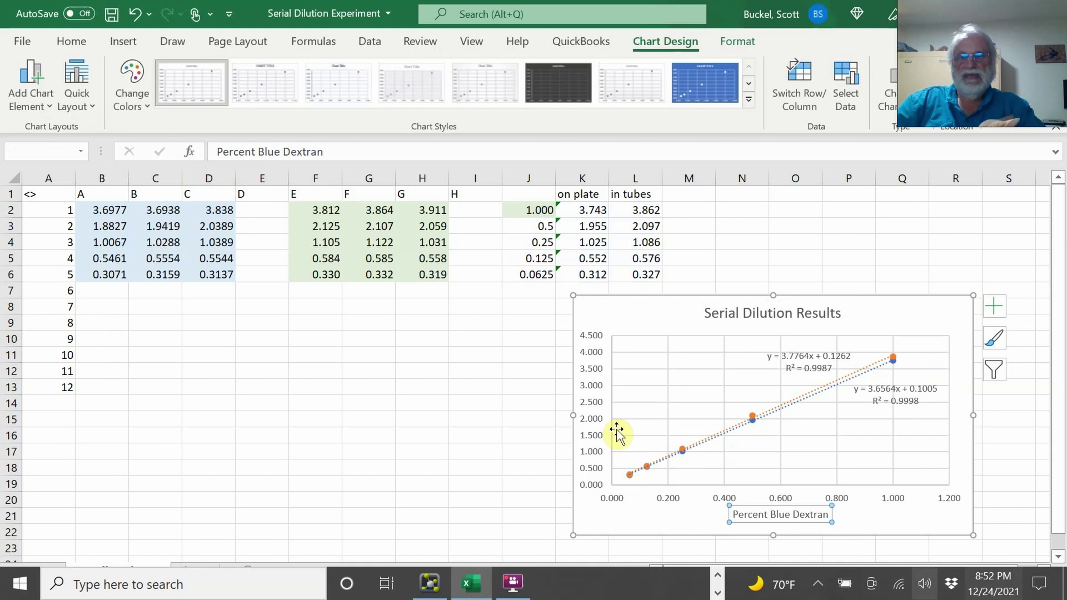
click(25, 100)
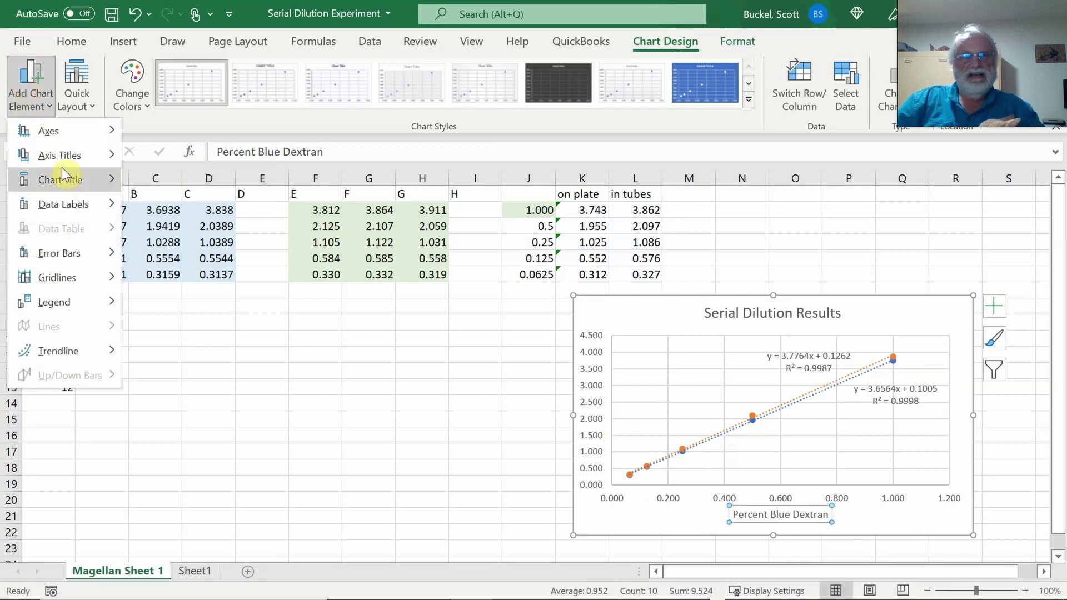
mouse_move(64, 158)
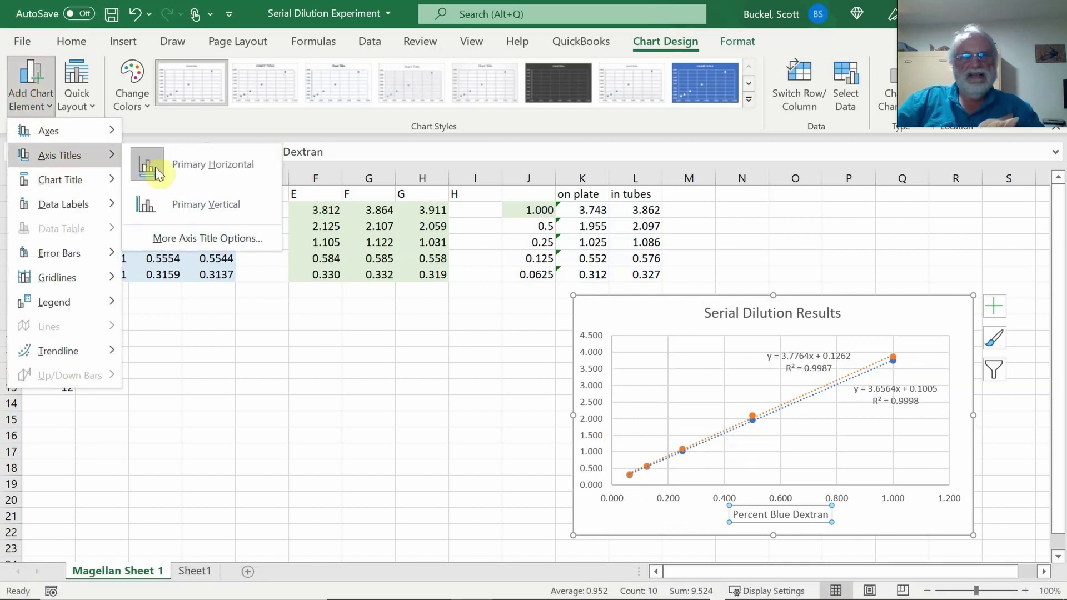
click(227, 210)
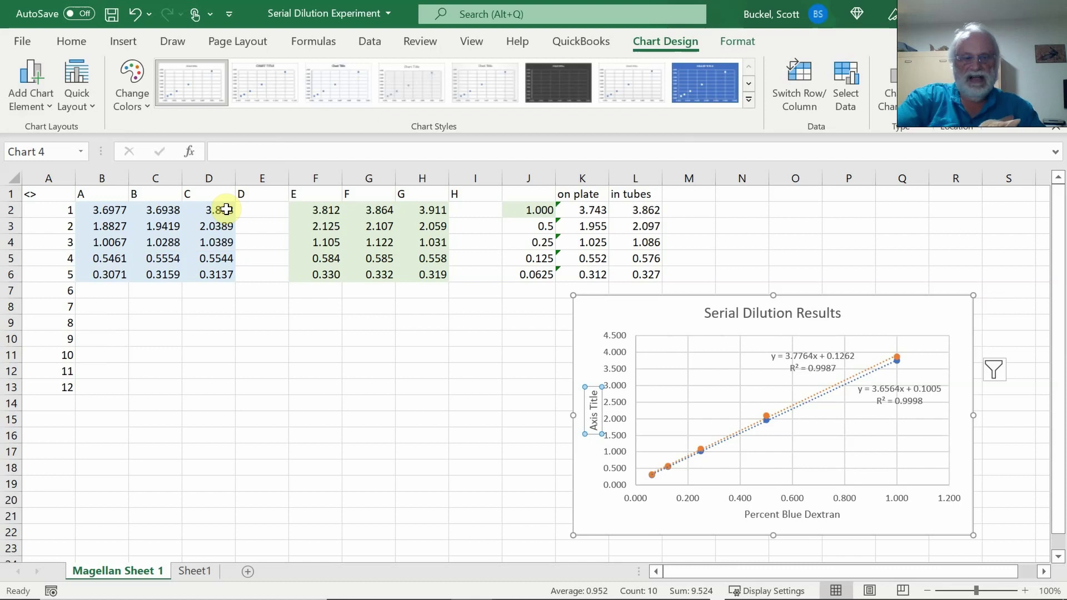
text(Absorbance (620 nm)
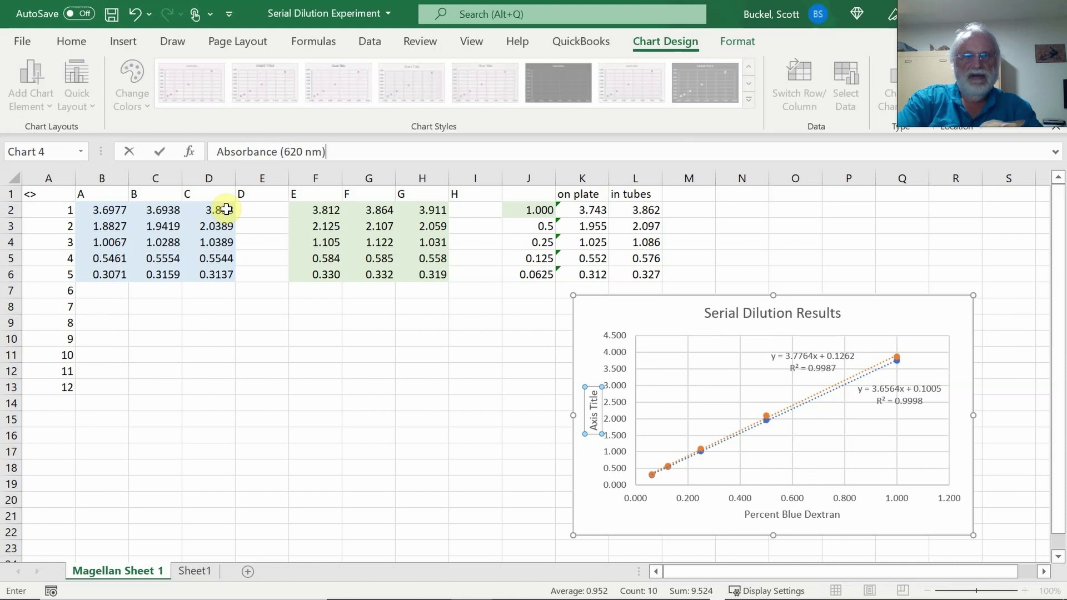
key(Return)
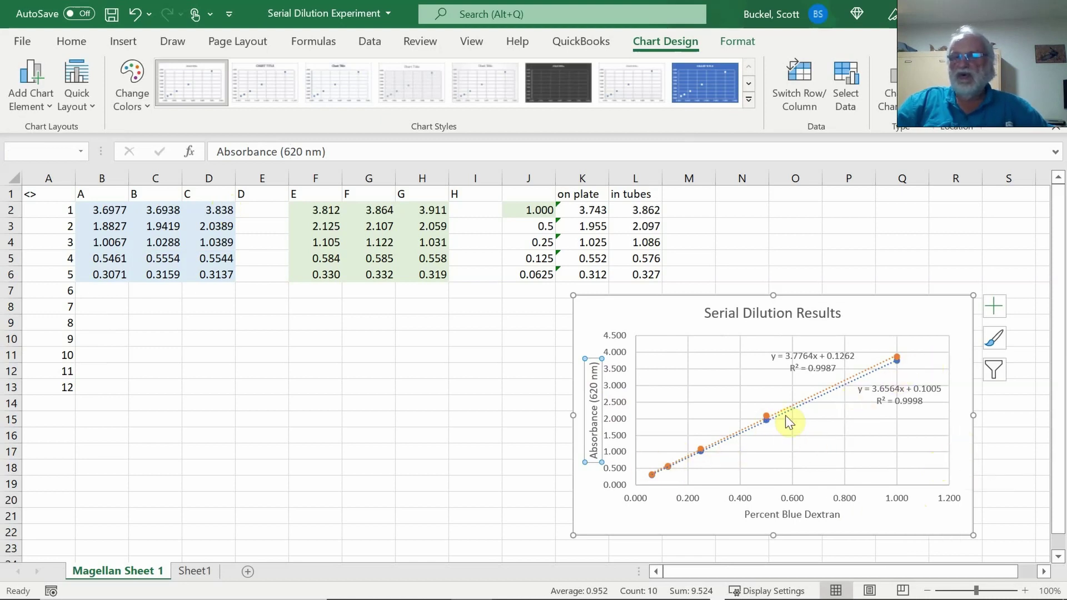
Step: Add a legend on the right side of the chart via Add Chart Element > Legend > Right
click(31, 85)
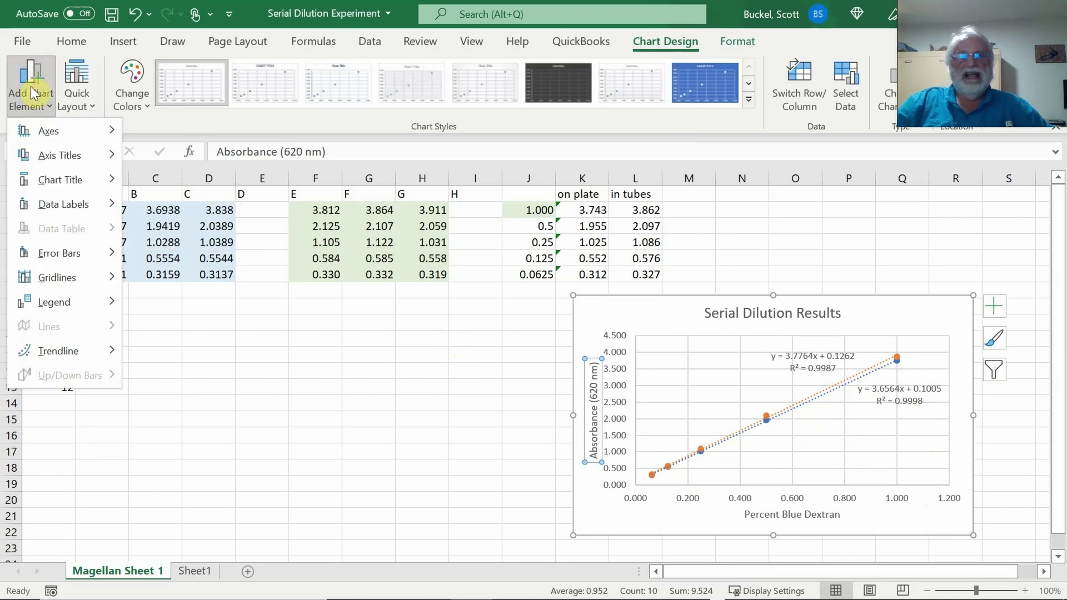
mouse_move(66, 303)
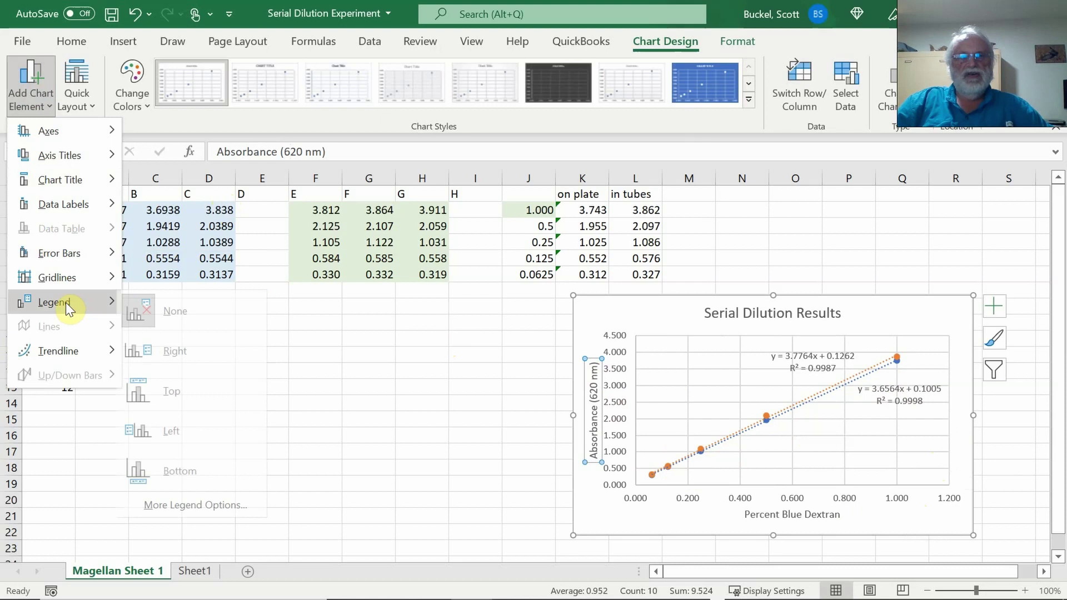
click(189, 350)
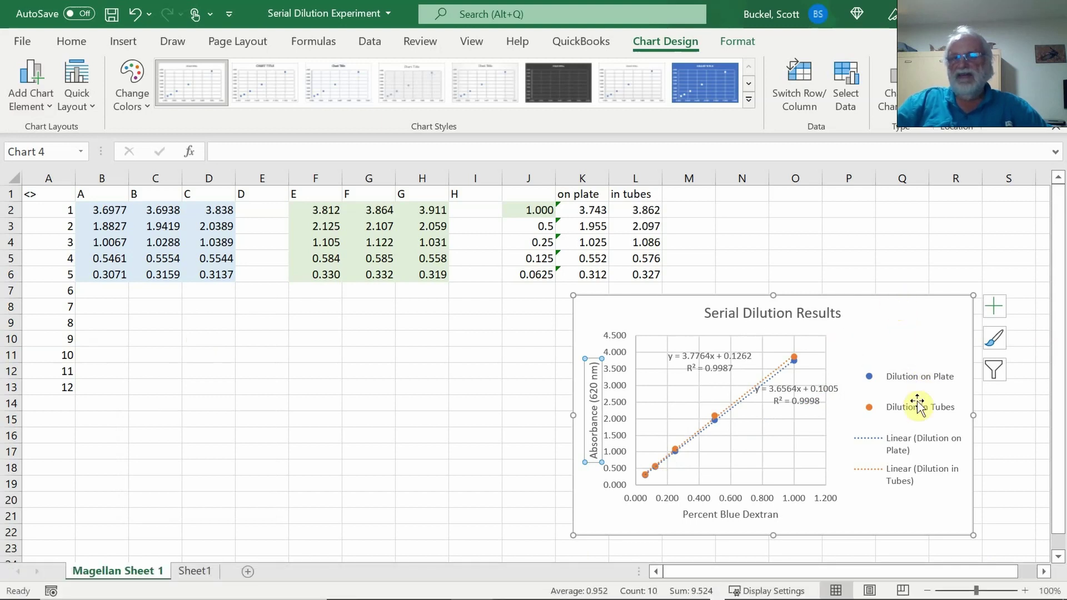
Step: Shift the chart left, widen it, and delete the trendline entries from the shortened legend
drag(870, 297, 751, 295)
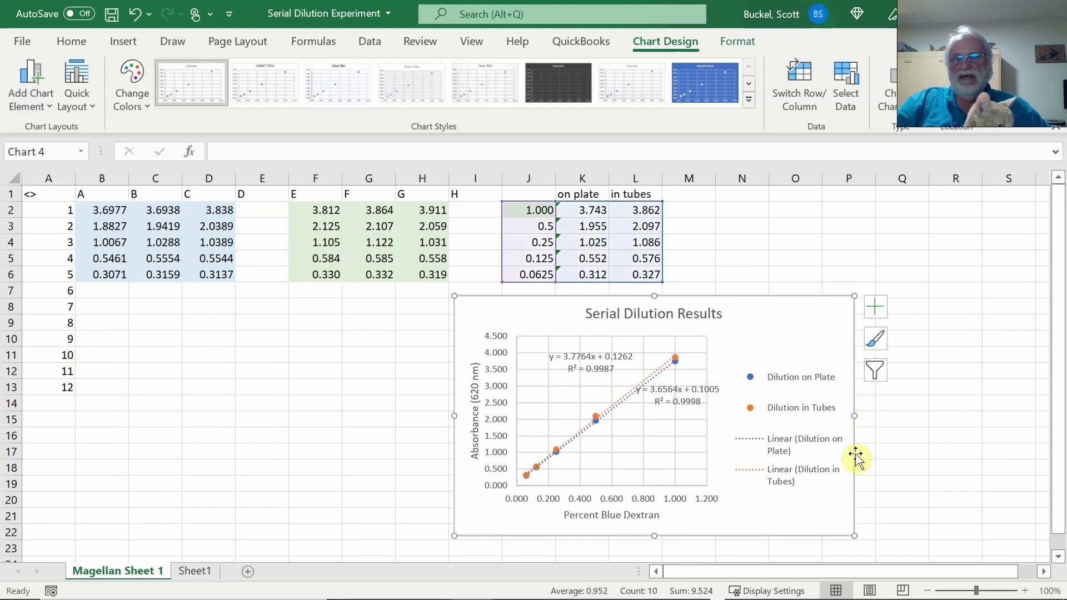
drag(854, 416, 935, 424)
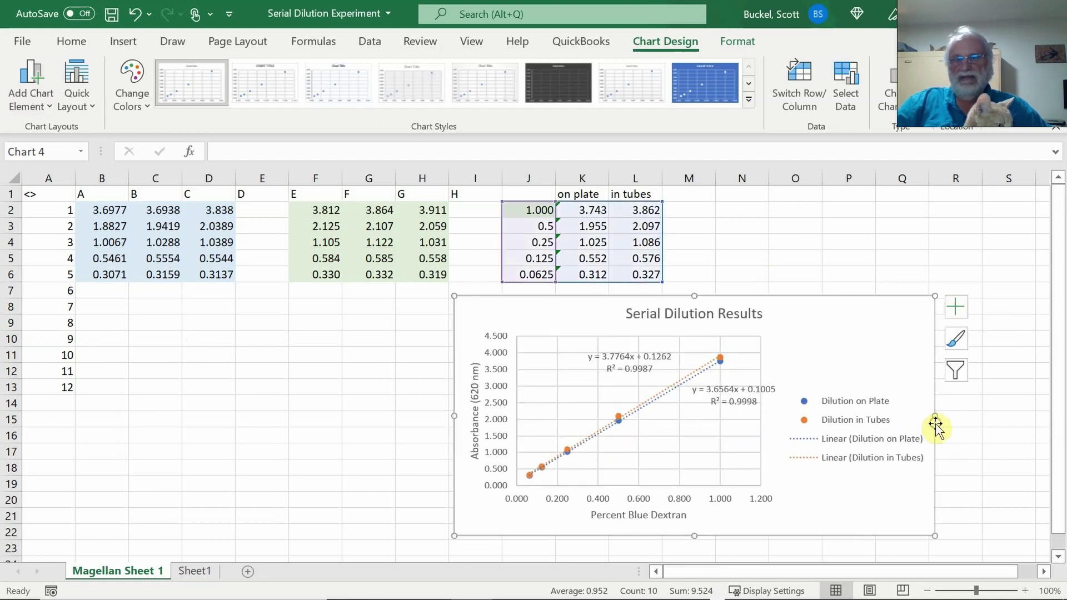
click(859, 420)
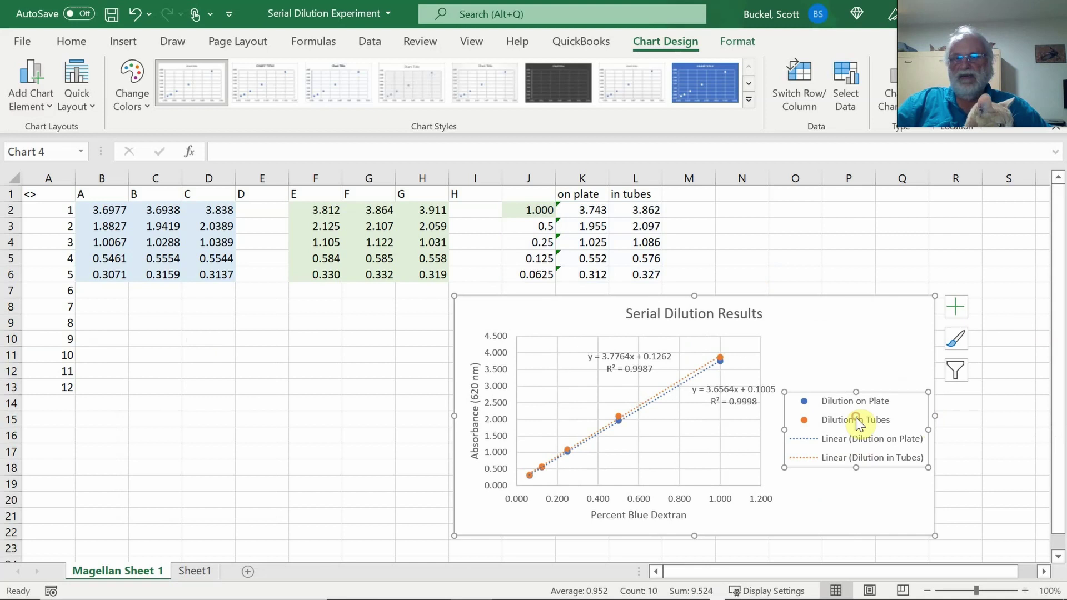
drag(856, 458, 856, 430)
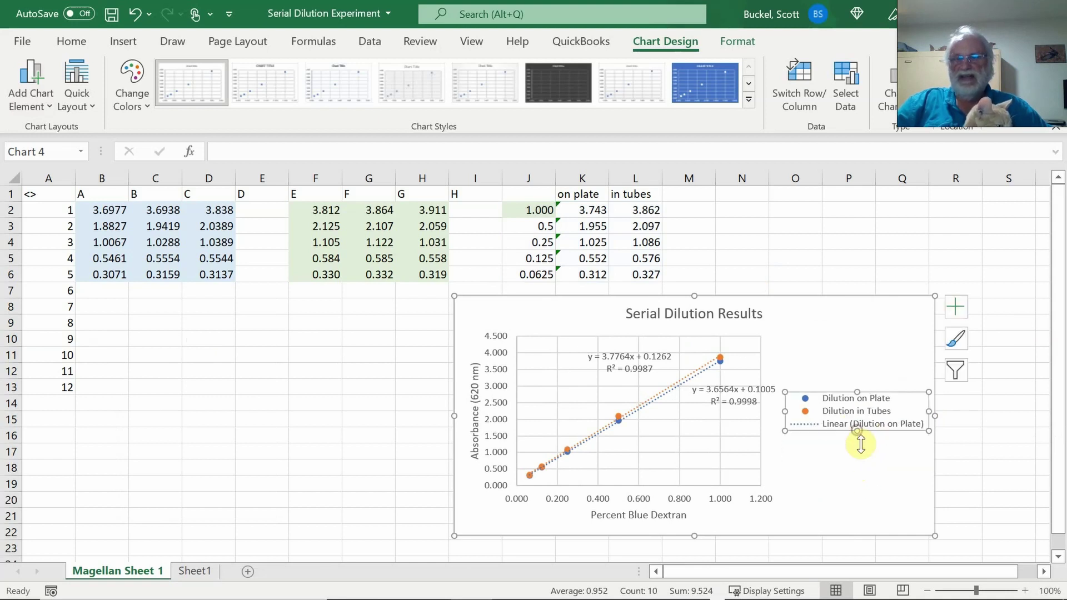
click(855, 425)
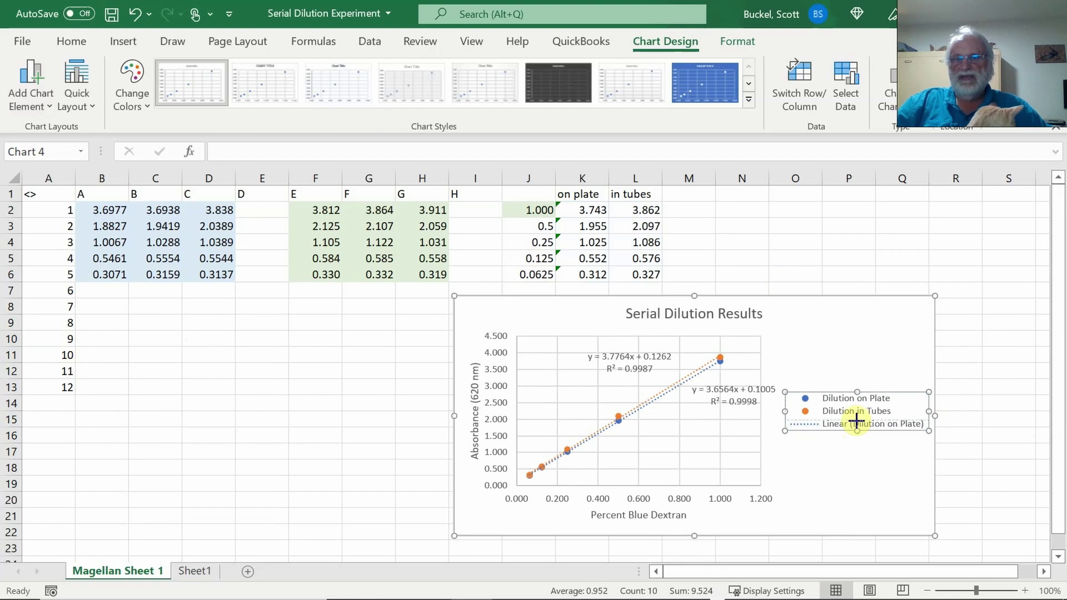
key(Delete)
click(869, 450)
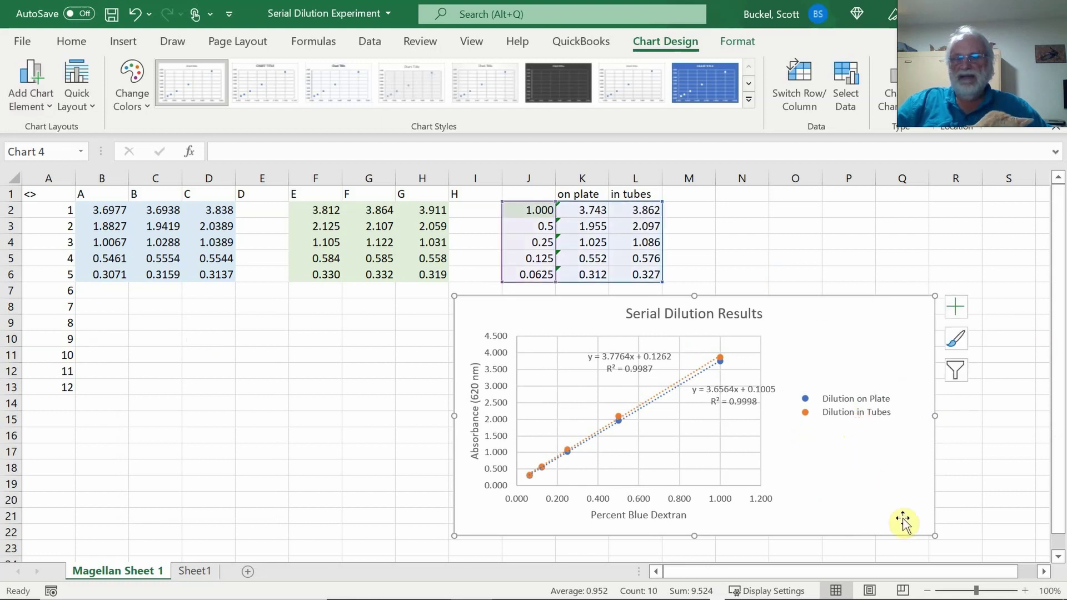